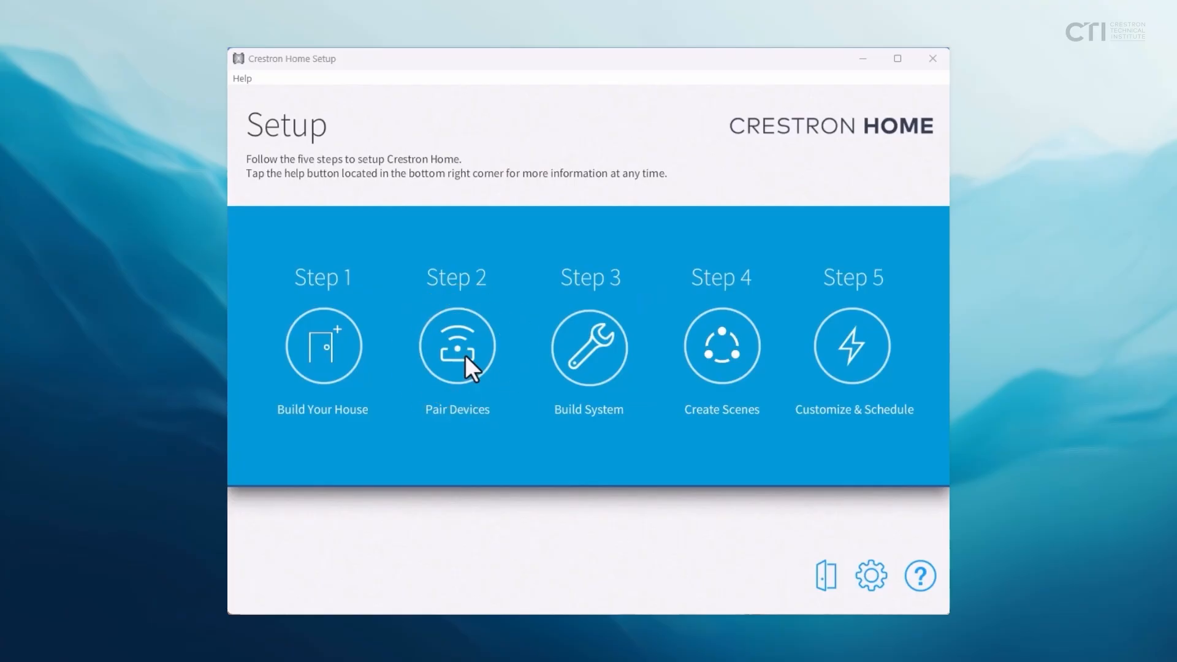
Start pairing devices and open the Philips entry among the platform drivers
left_click(465, 355)
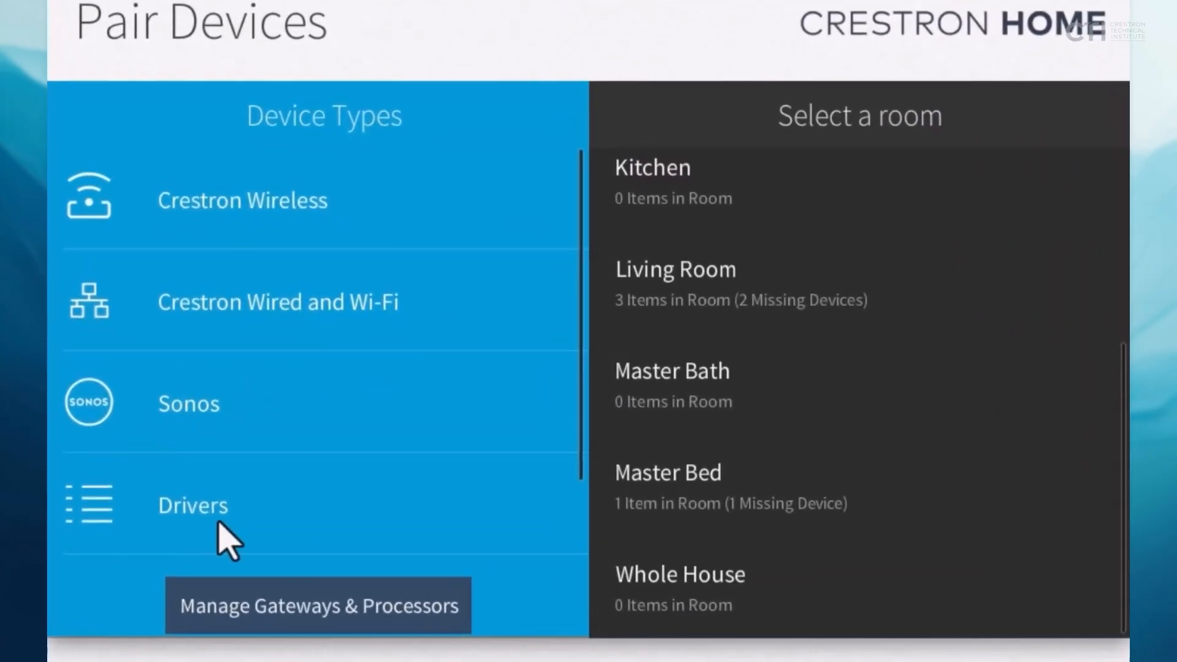
left_click(219, 524)
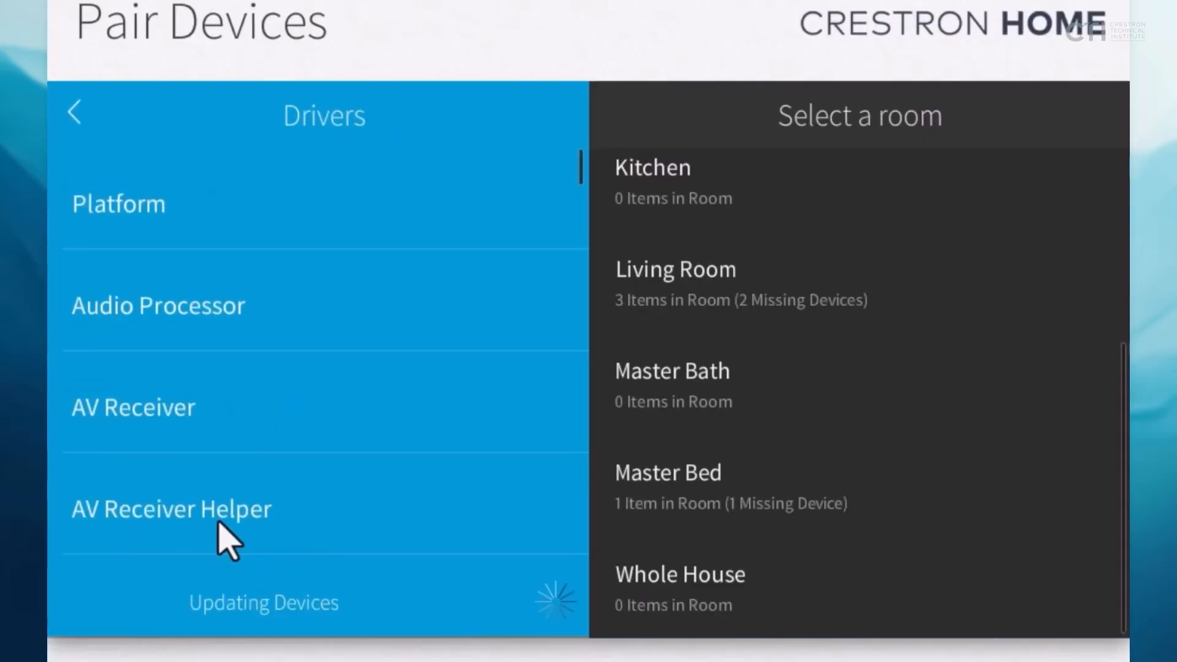
left_click(134, 207)
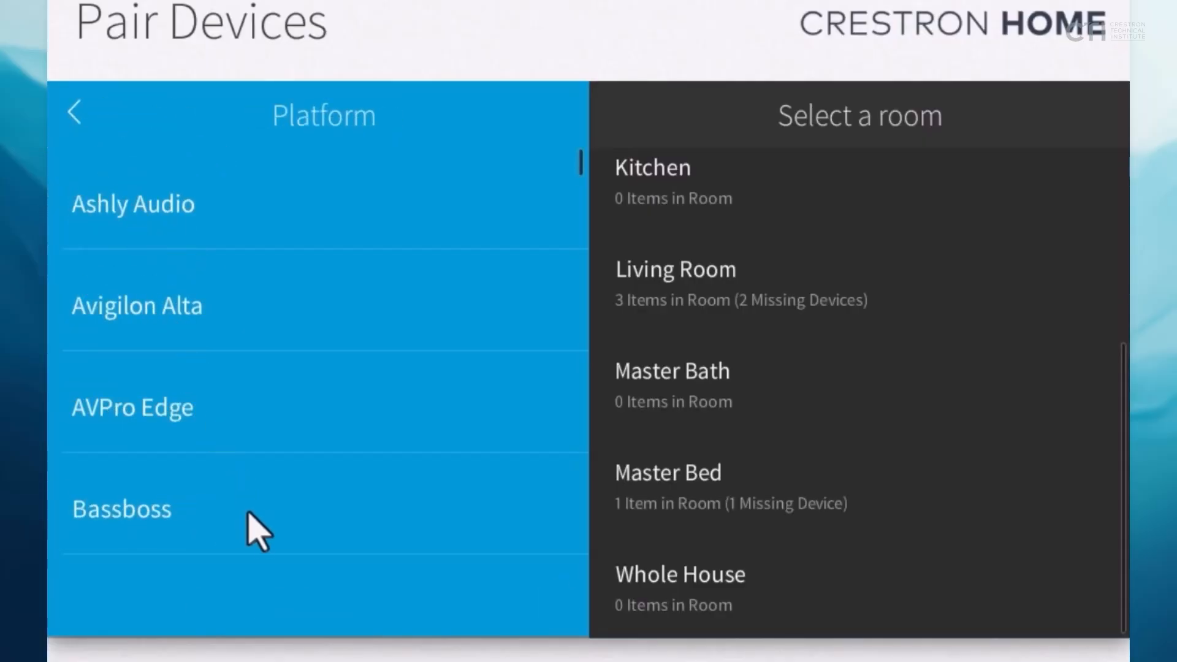
left_click_drag(249, 515, 252, 341)
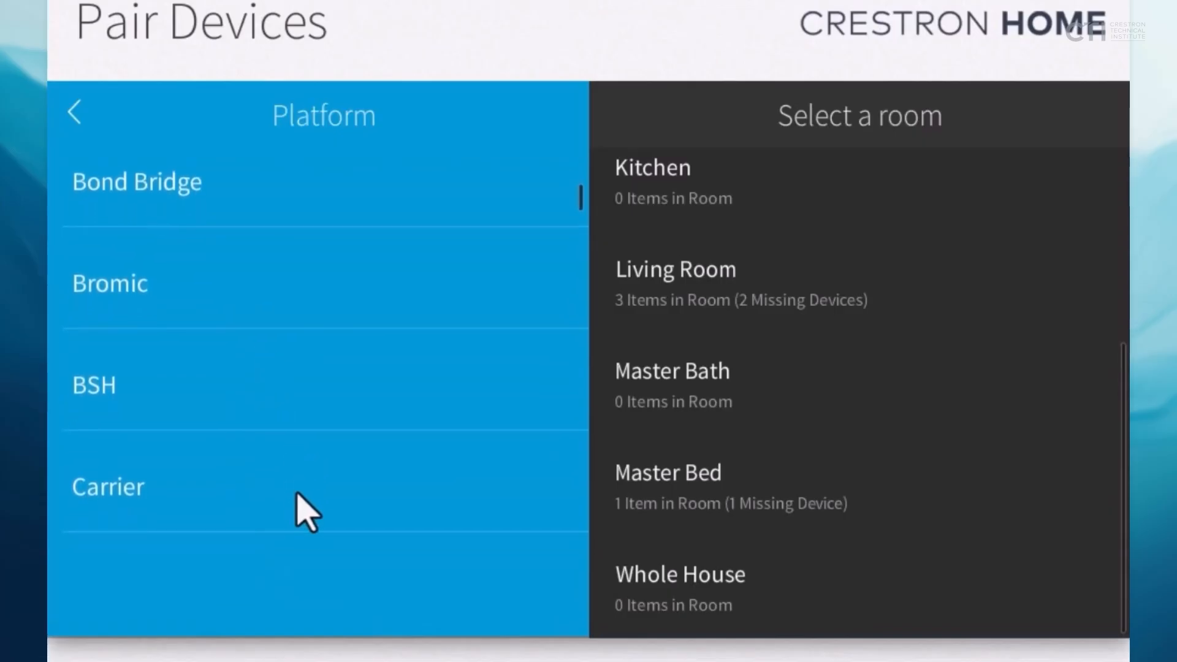
left_click_drag(296, 496, 294, 282)
left_click_drag(296, 551, 297, 428)
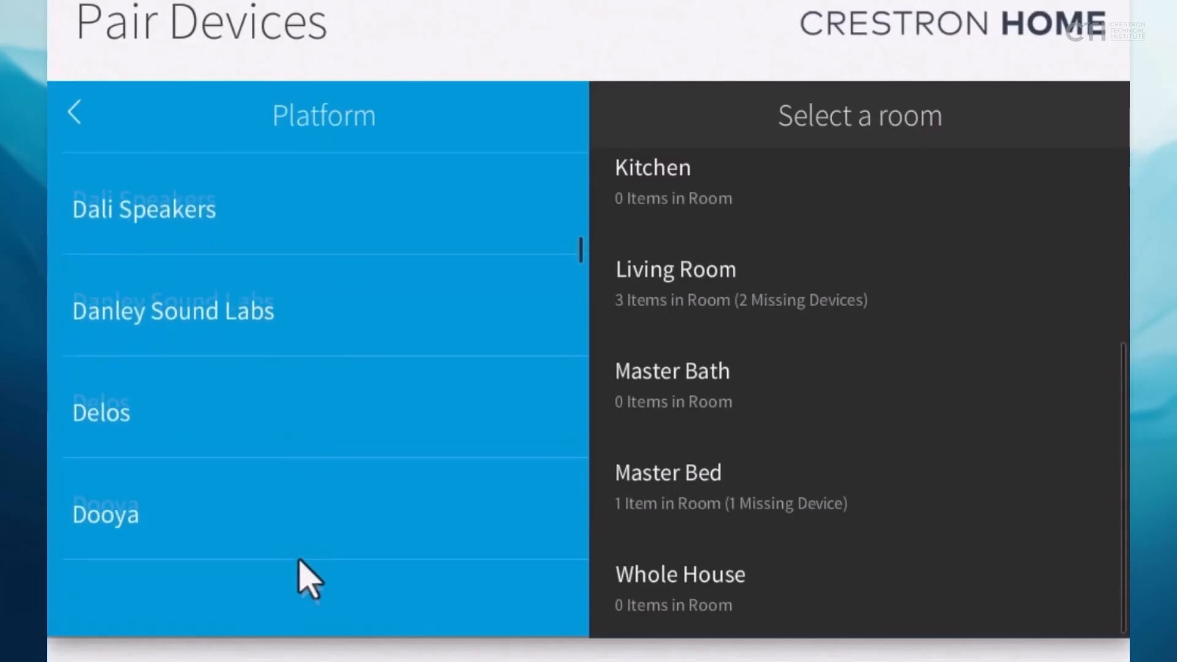
left_click_drag(301, 580, 296, 350)
left_click_drag(308, 507, 319, 307)
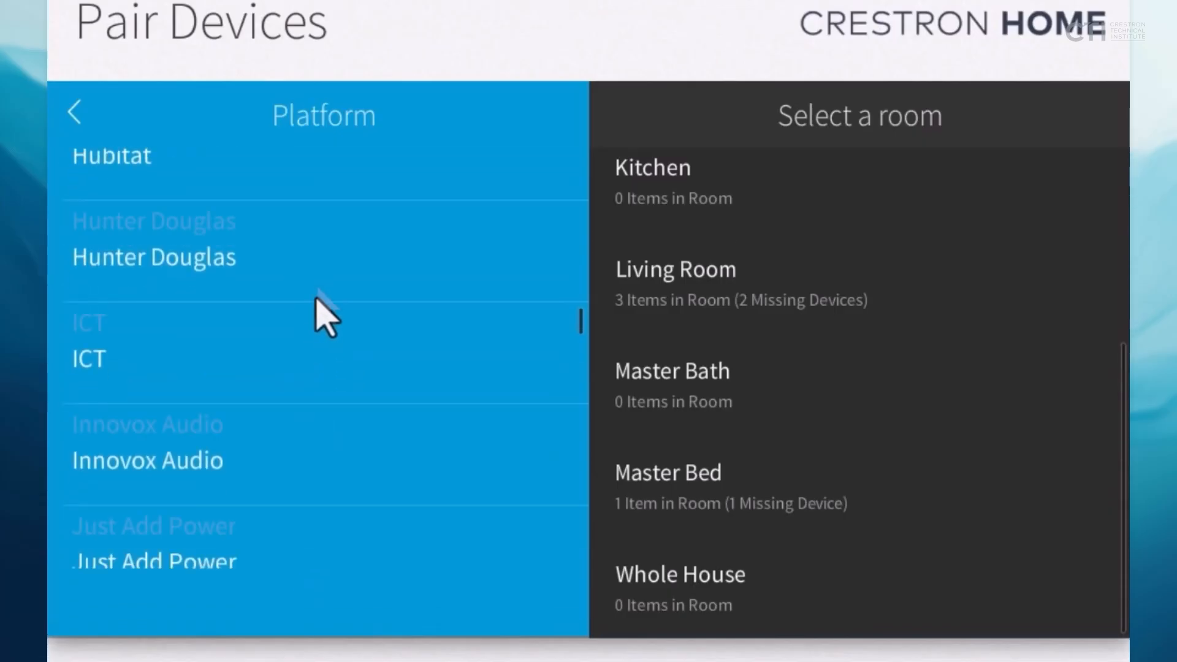
left_click_drag(342, 512, 350, 362)
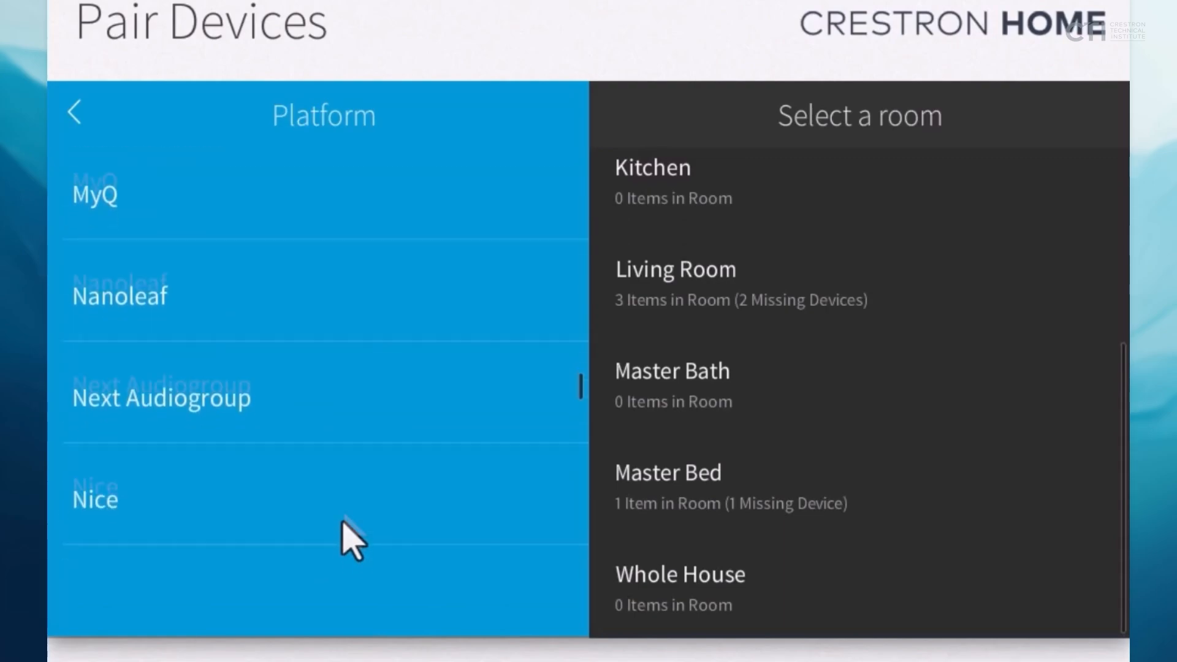
left_click_drag(344, 521, 342, 350)
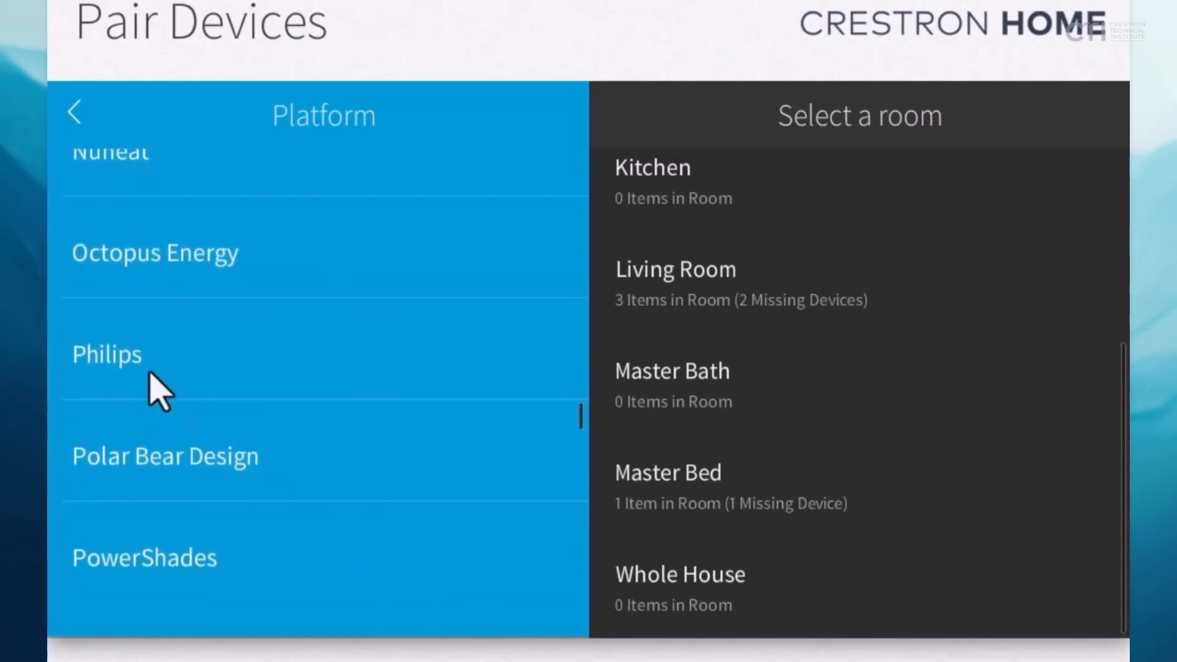
left_click(145, 352)
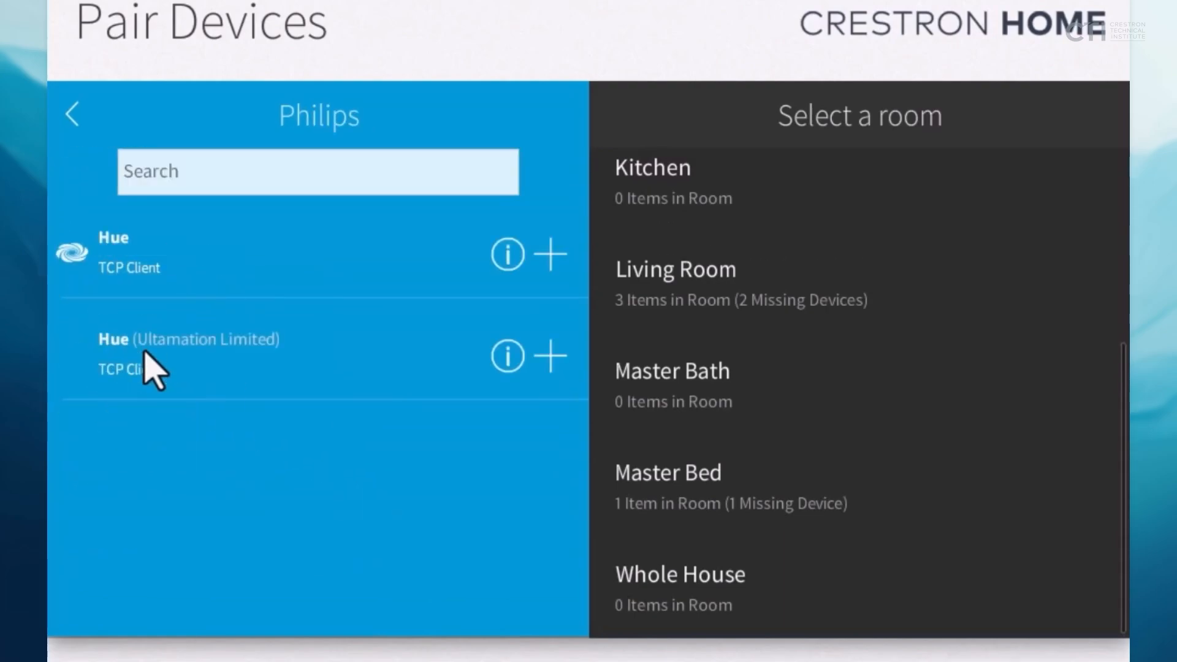
Read the driver information for the Crestron-developed Philips Hue driver and close it
left_click(380, 260)
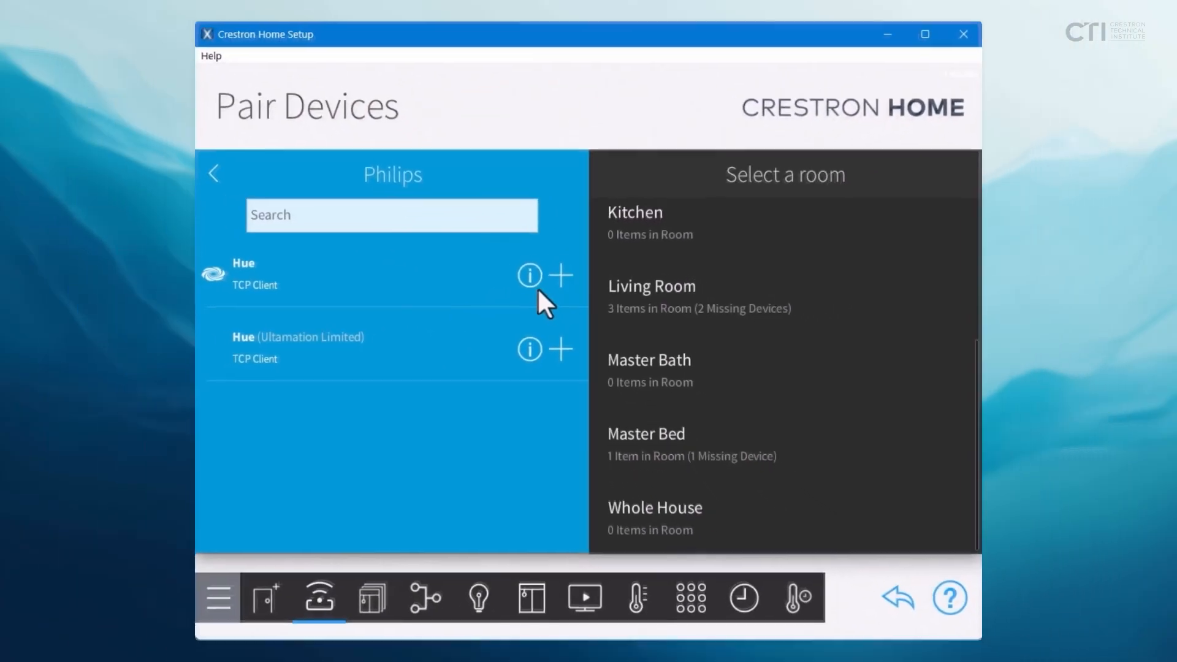
left_click(512, 263)
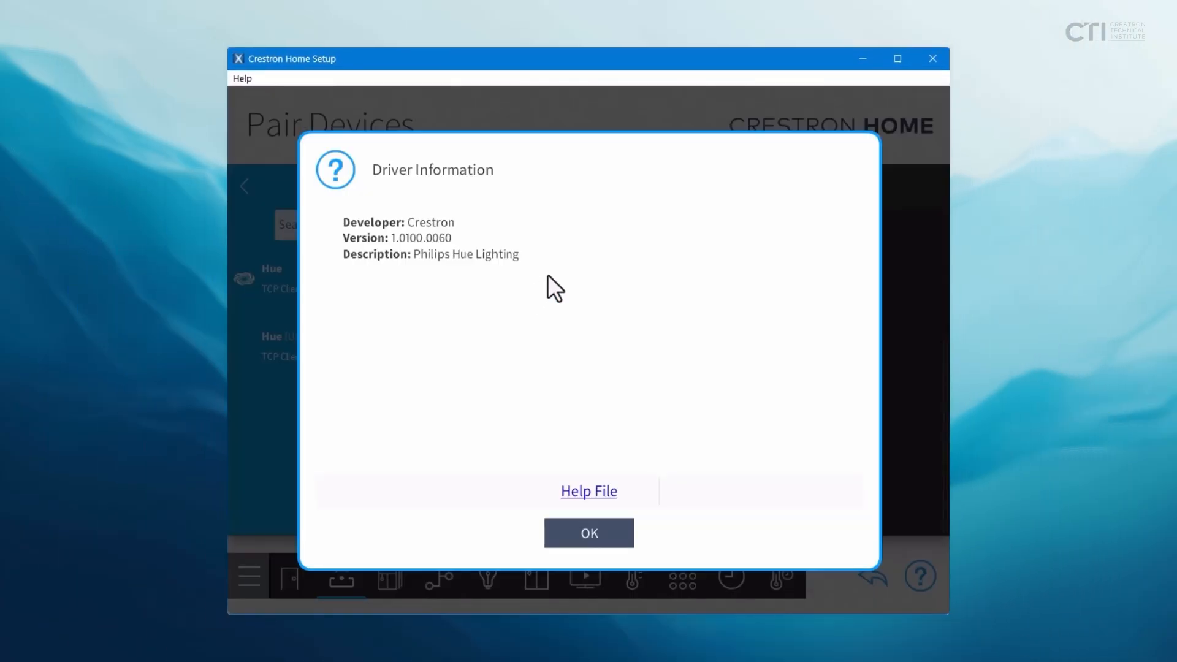
left_click(547, 274)
left_click(547, 274)
left_click(605, 539)
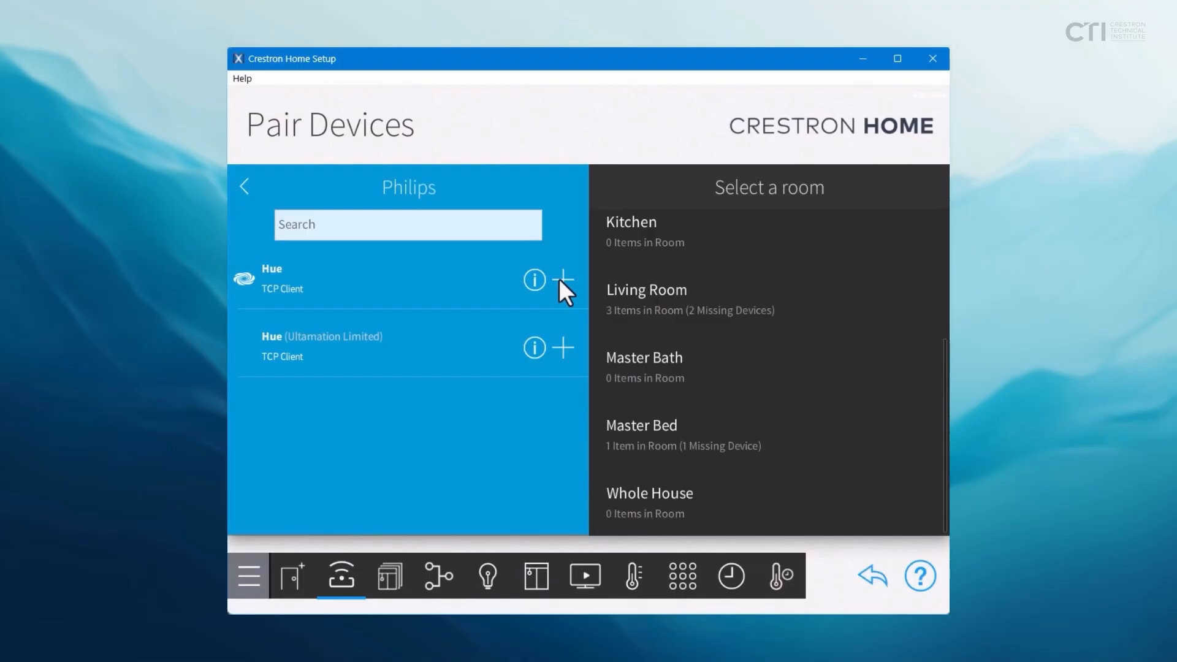
Add the Crestron-developed Hue driver to the Master Bed room with the name Hue Bridge
left_click(667, 438)
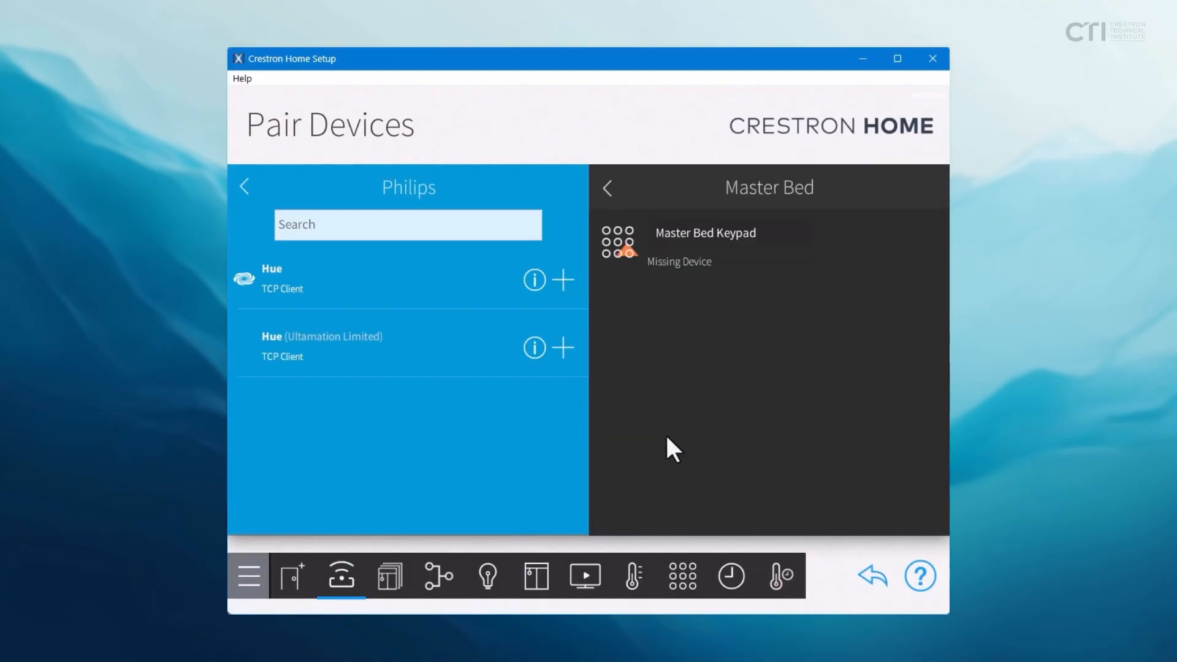
left_click(563, 277)
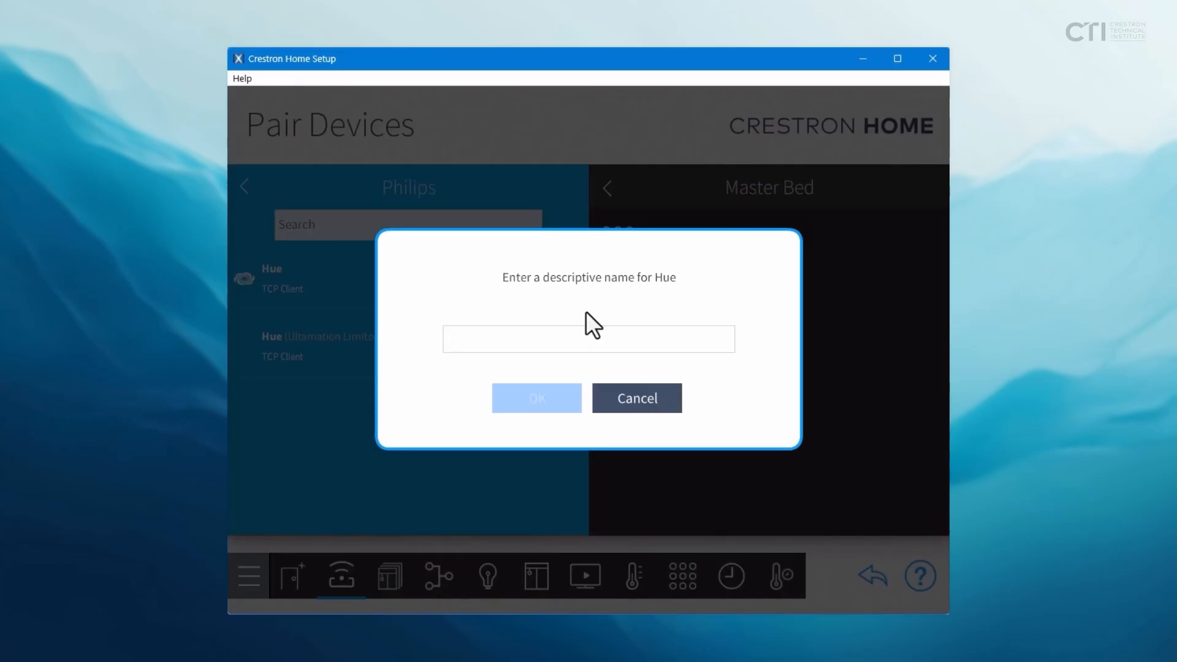
type("Hue Bridge")
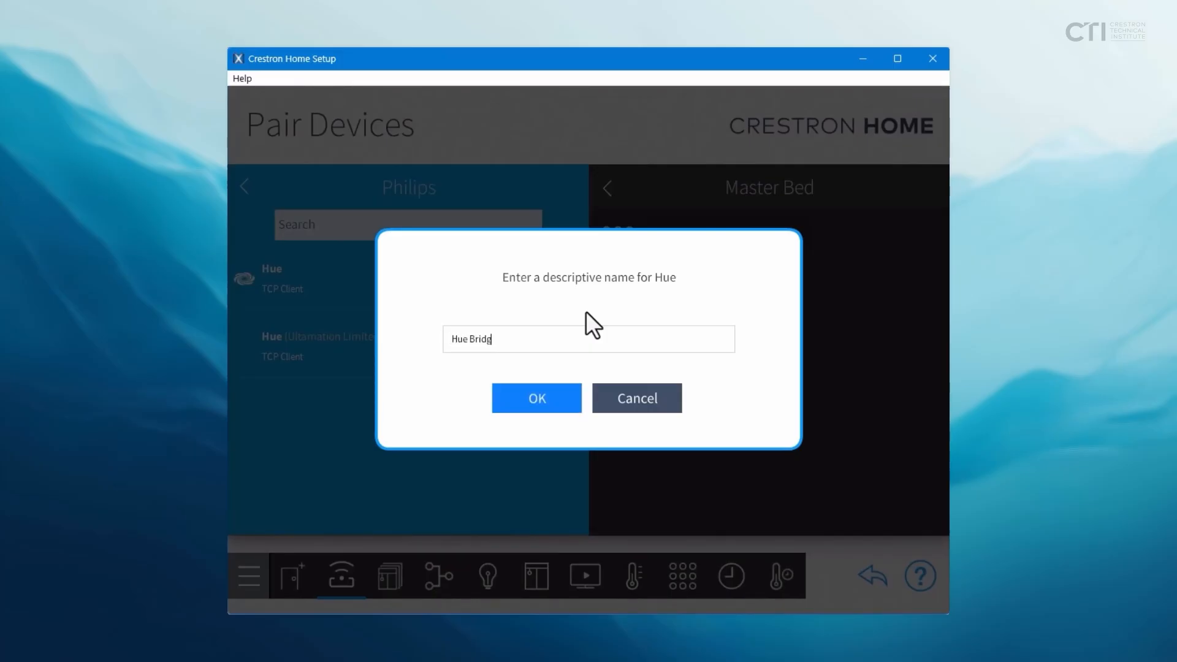
left_click(576, 390)
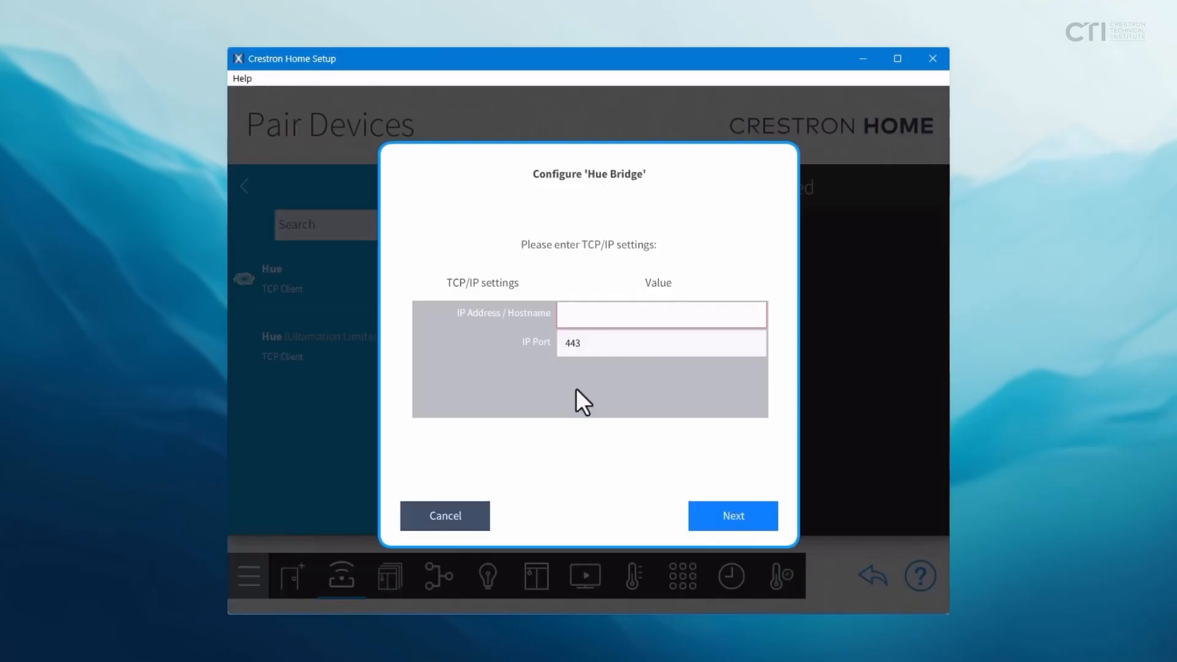
Set the Hue Bridge's IP address to 192.168.1.135 and proceed through the TCP/IP and bridge-link installation settings
left_click(602, 313)
type("192.168")
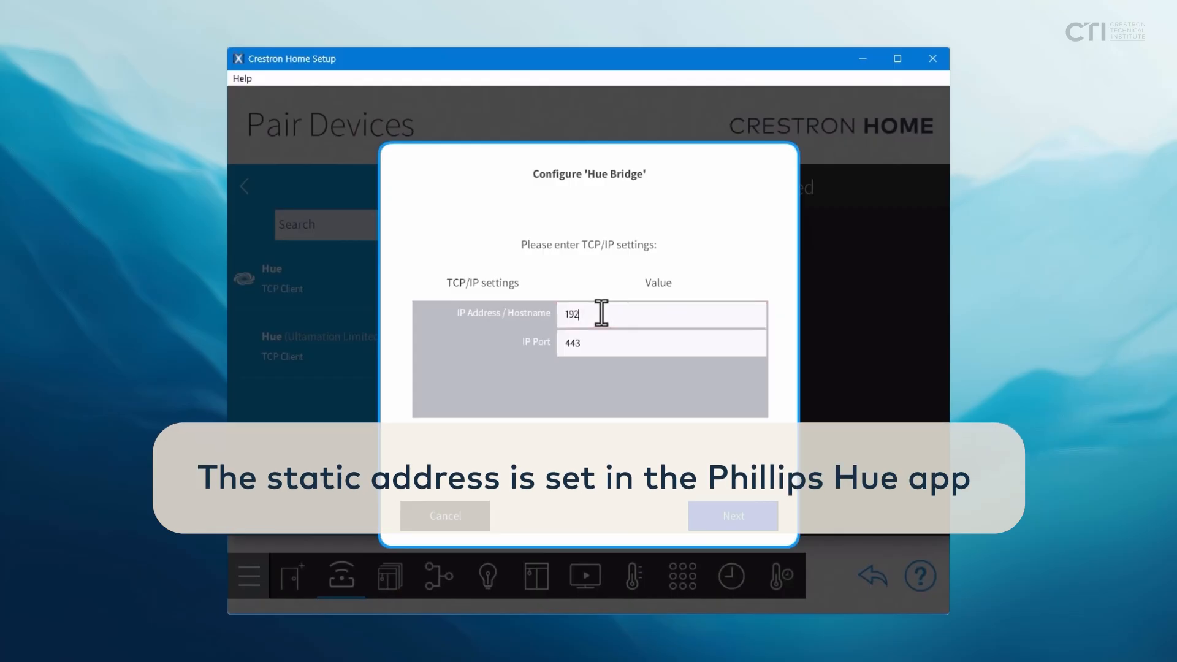
type(".1.135")
left_click(743, 520)
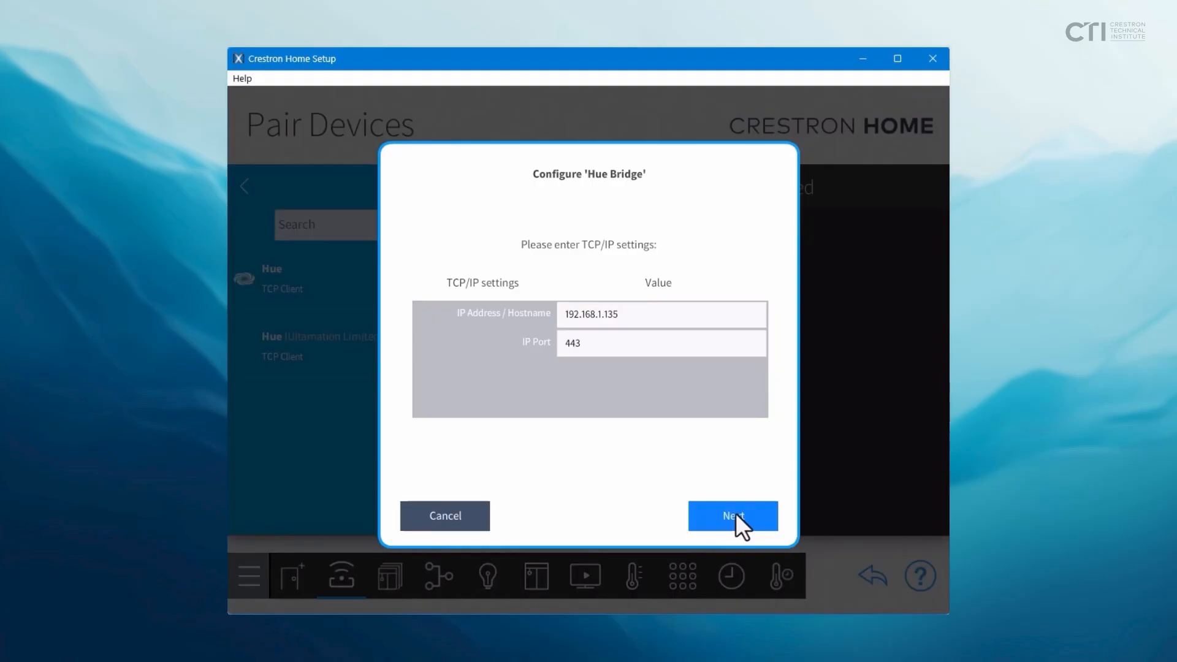
left_click(736, 516)
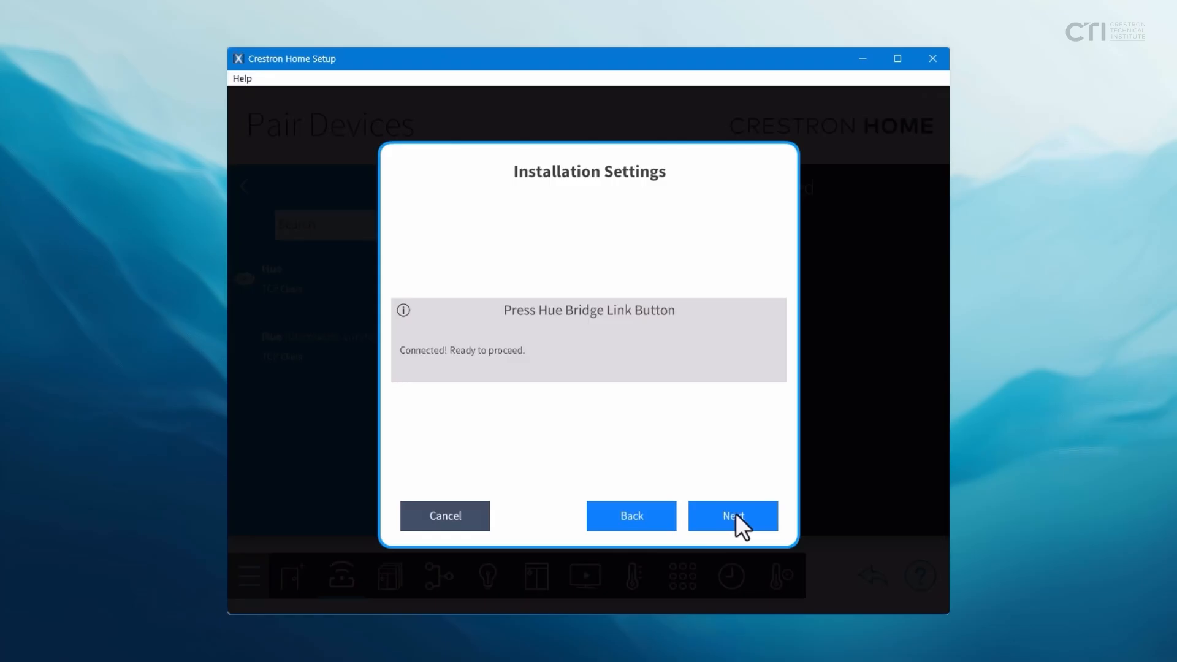
left_click(750, 517)
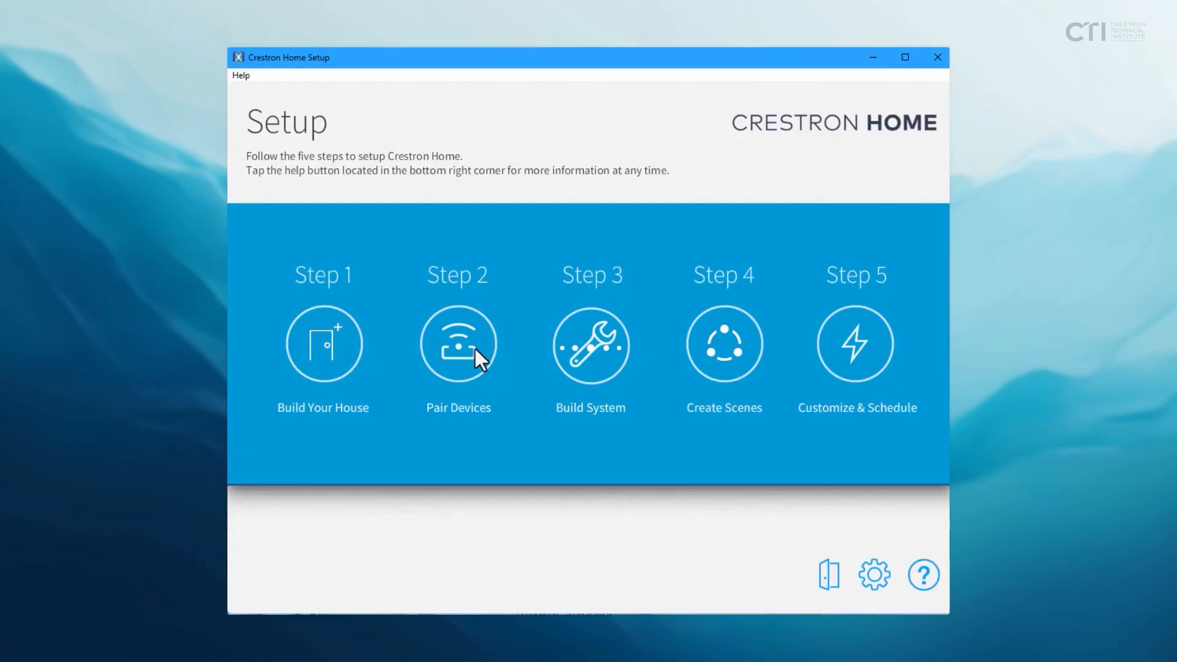
Return to device pairing, select the Office room and open the Philips Hue managed platform's devices
left_click(476, 348)
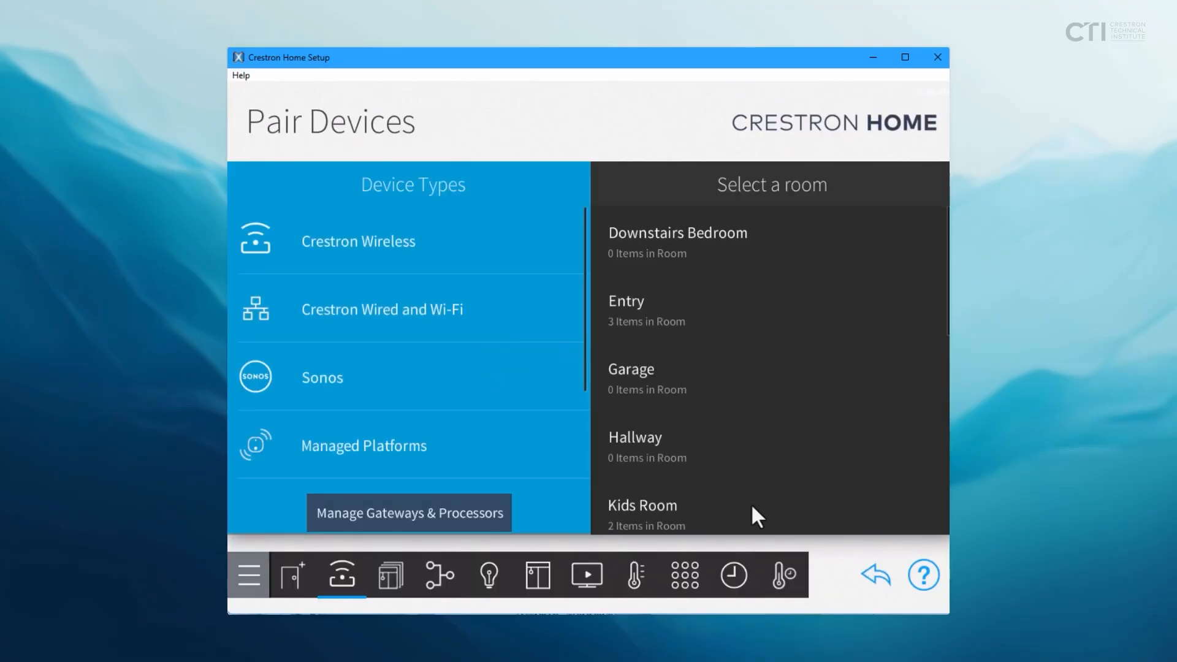
left_click_drag(753, 508, 769, 179)
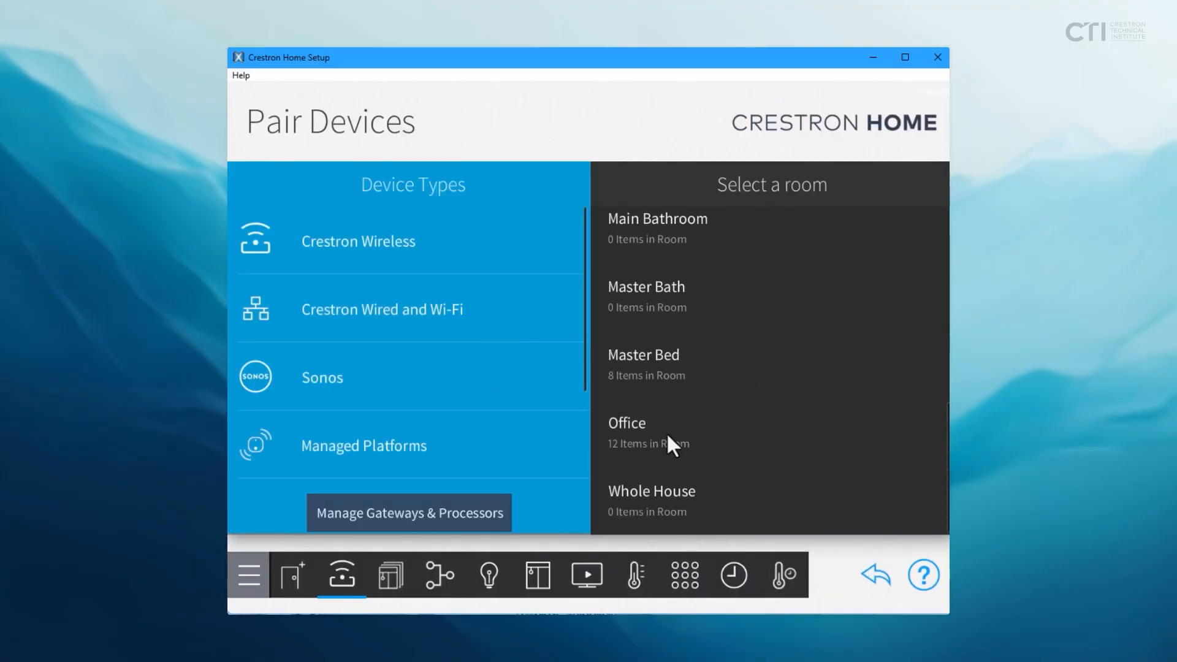
left_click(668, 437)
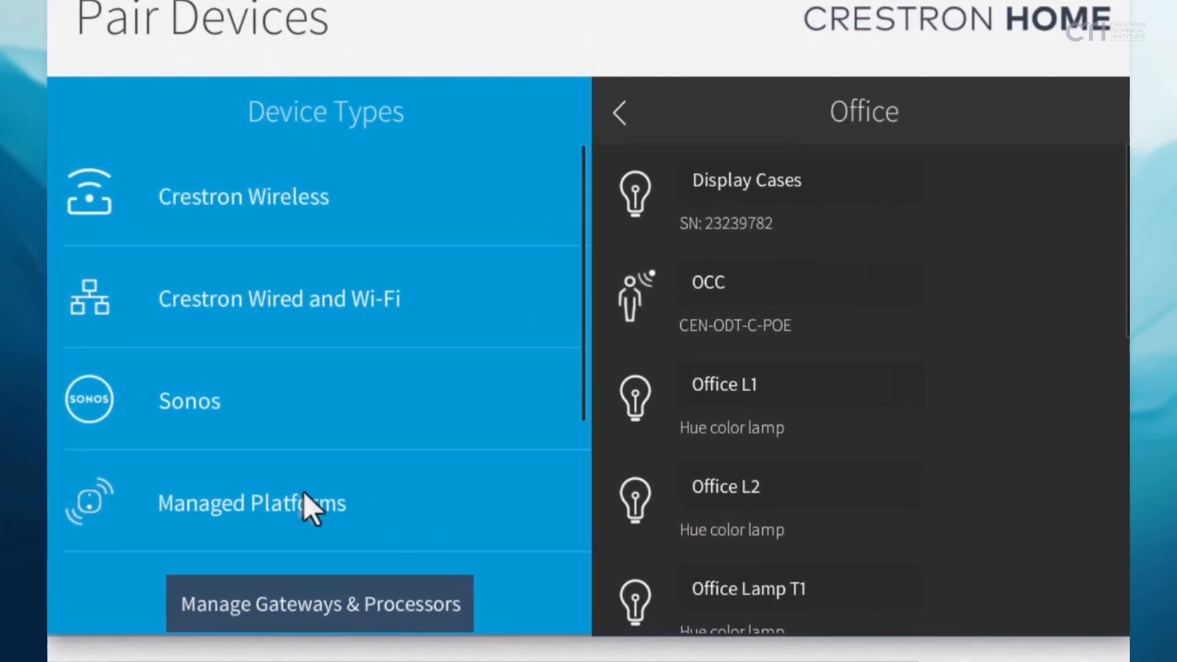
left_click(387, 439)
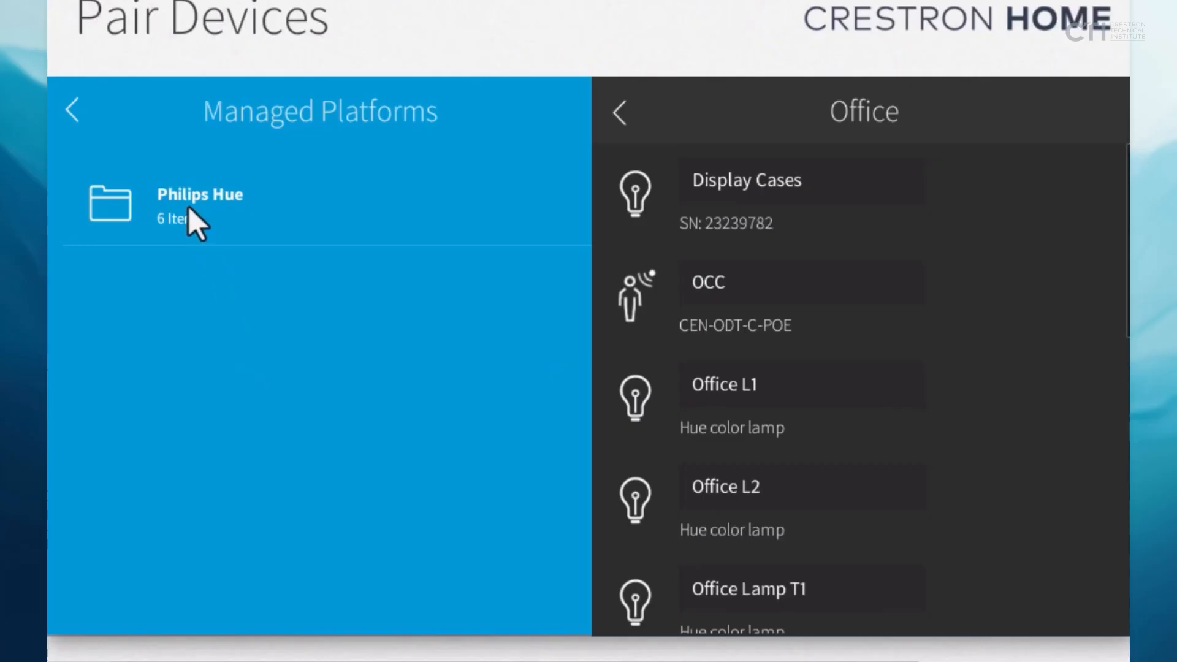
left_click(226, 205)
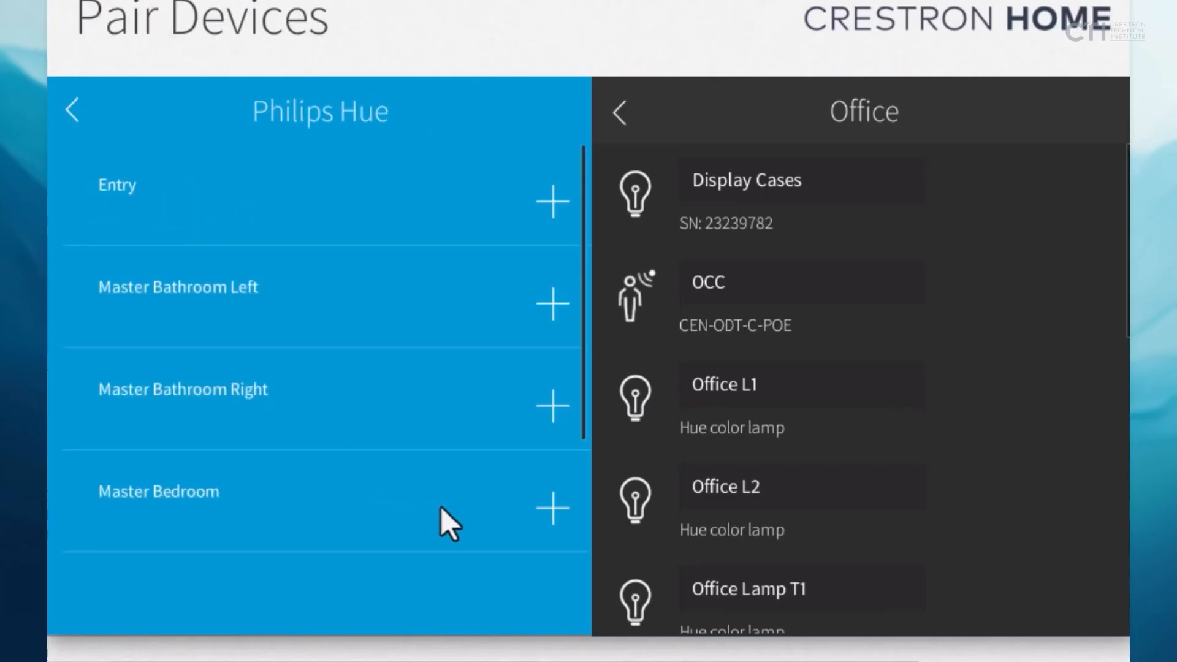
Add Office Lamp T2 to the Office under its default name and check for it among the room's devices
left_click_drag(440, 506, 410, 136)
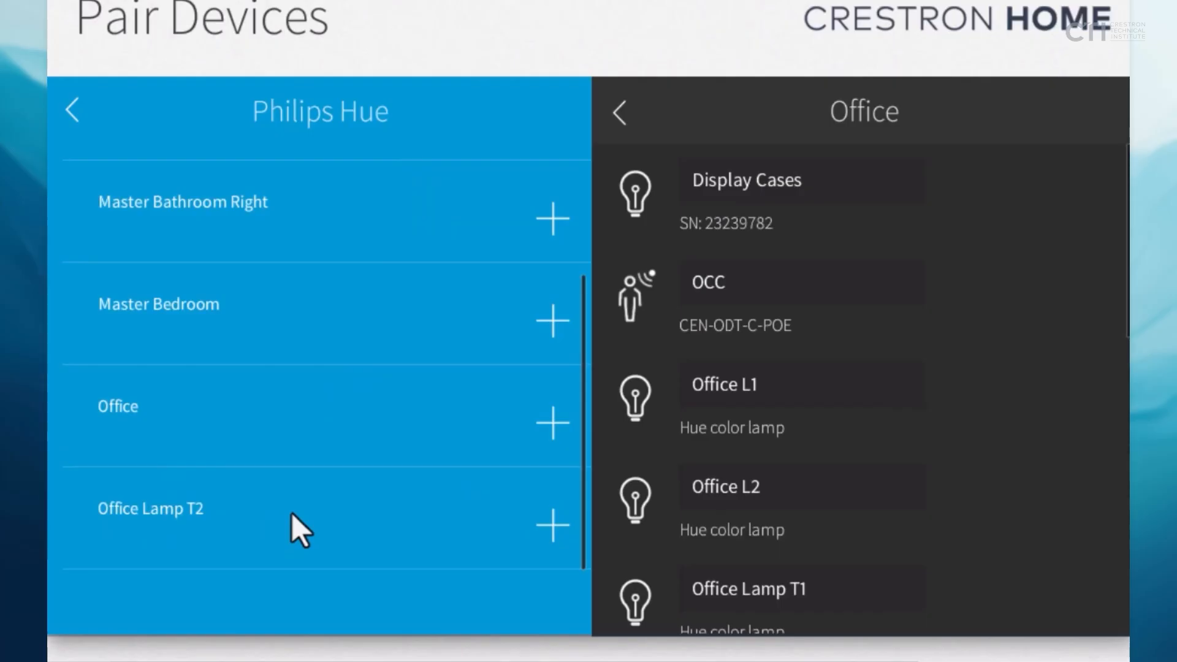
left_click(544, 531)
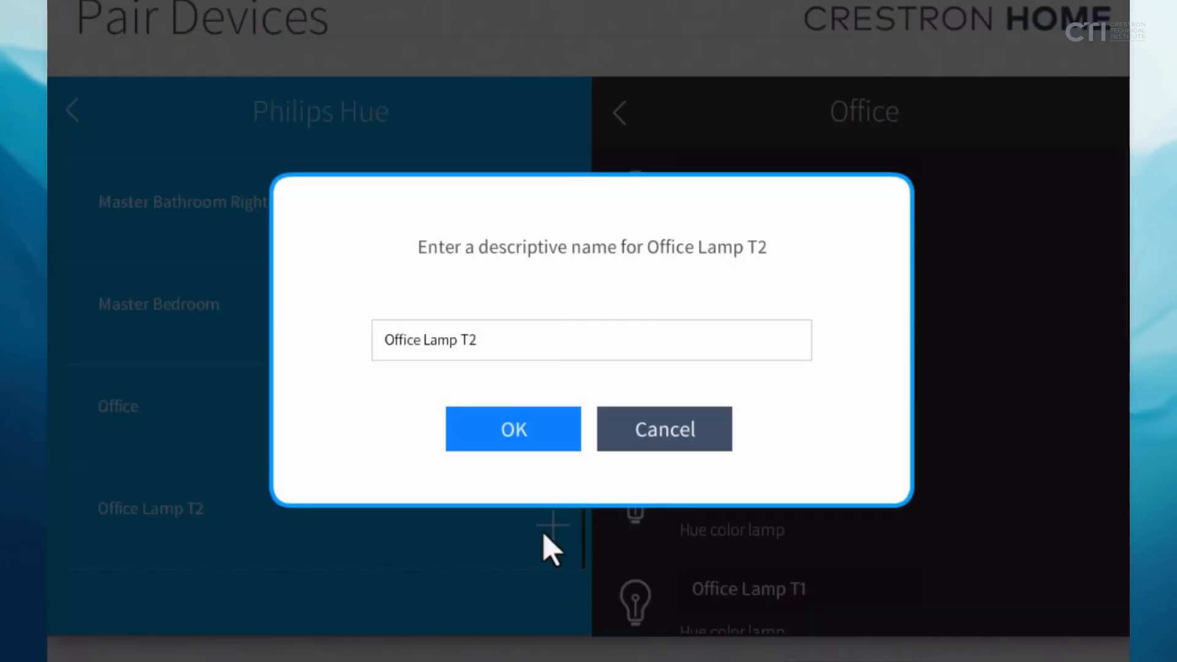
left_click(538, 435)
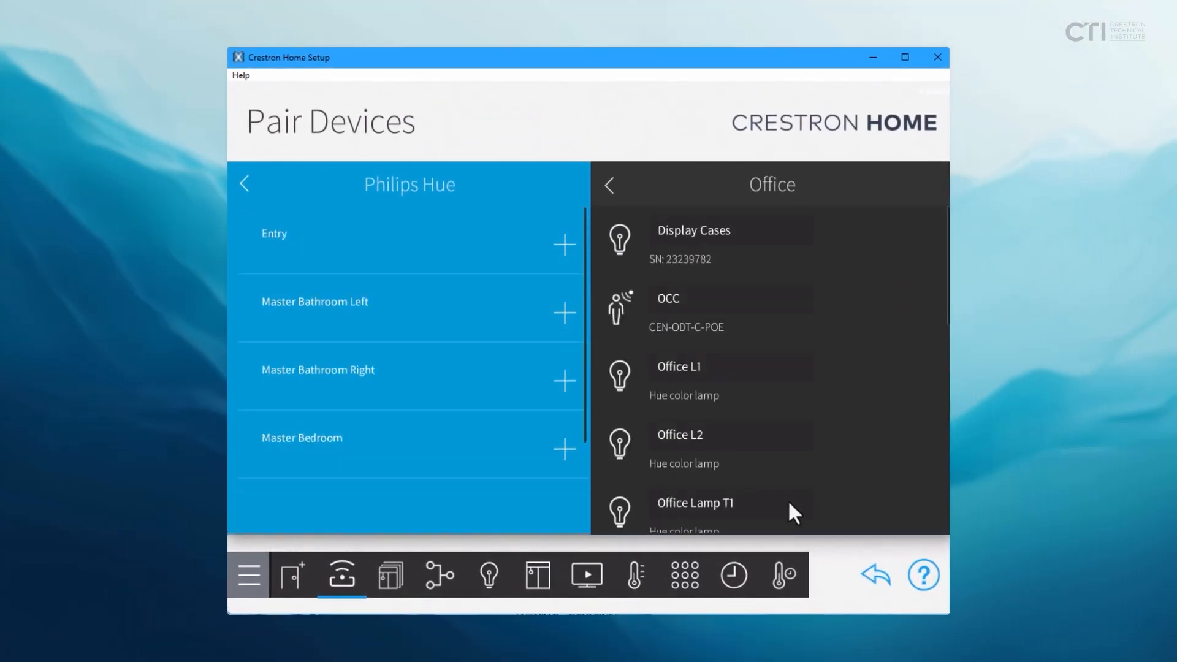
left_click_drag(788, 497, 782, 322)
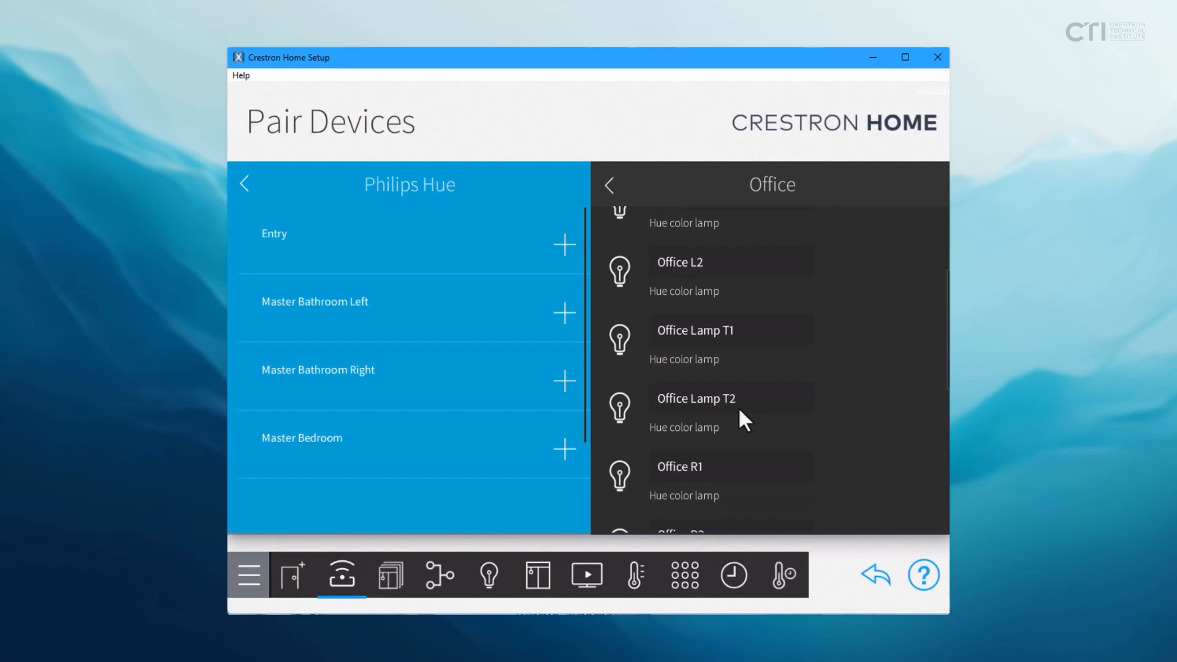
Open the light scenes setup and look through the scenes of the Office room
left_click(482, 568)
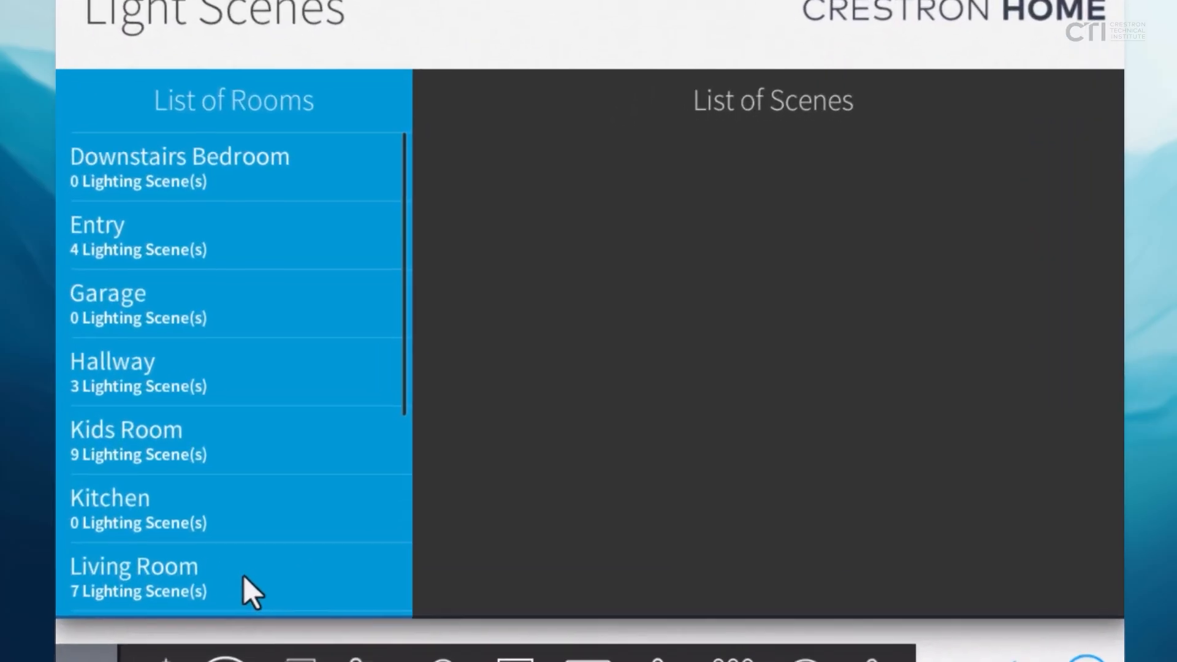
scroll(359, 509, "down", 3)
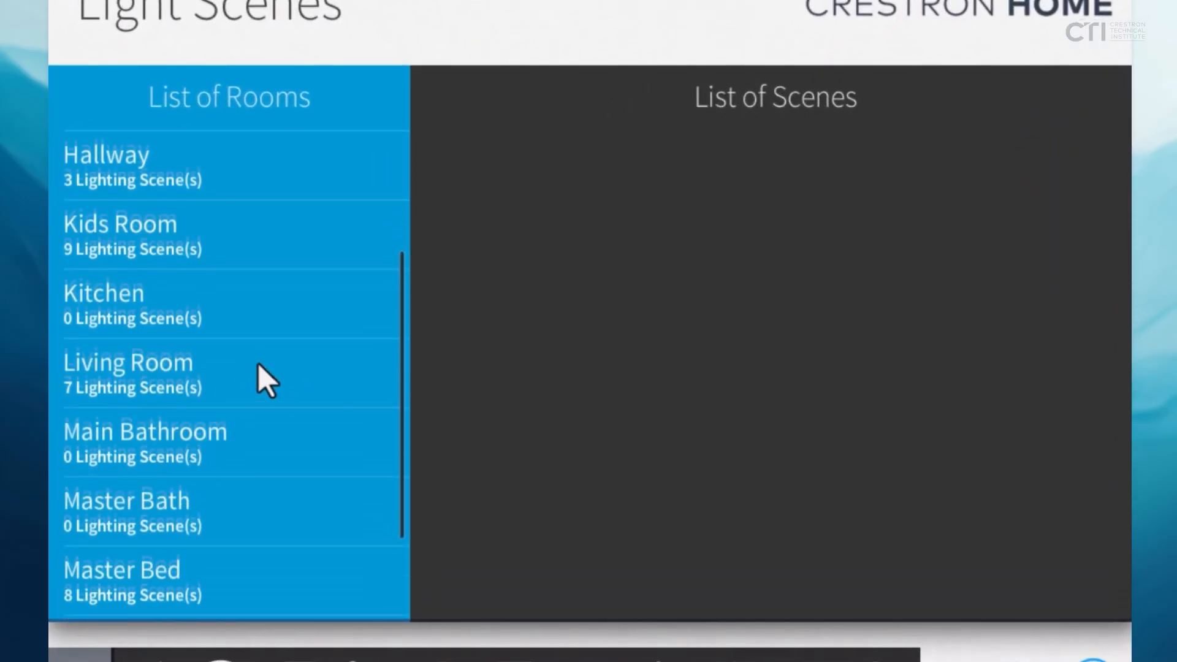
left_click_drag(258, 363, 272, 223)
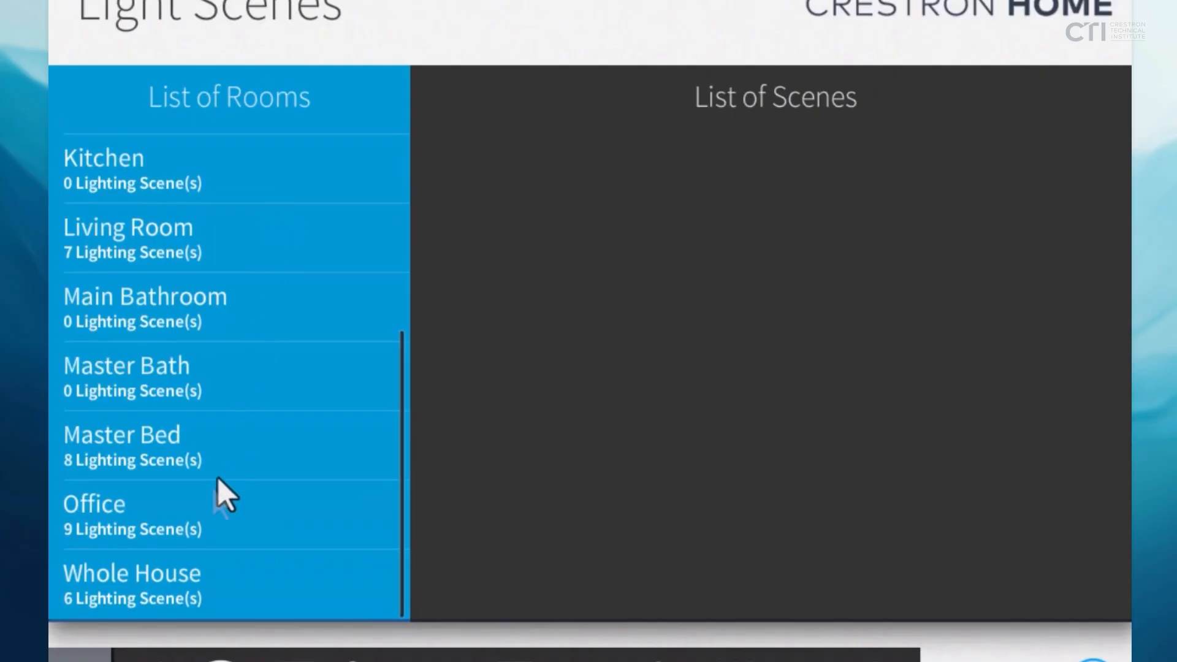
left_click(189, 519)
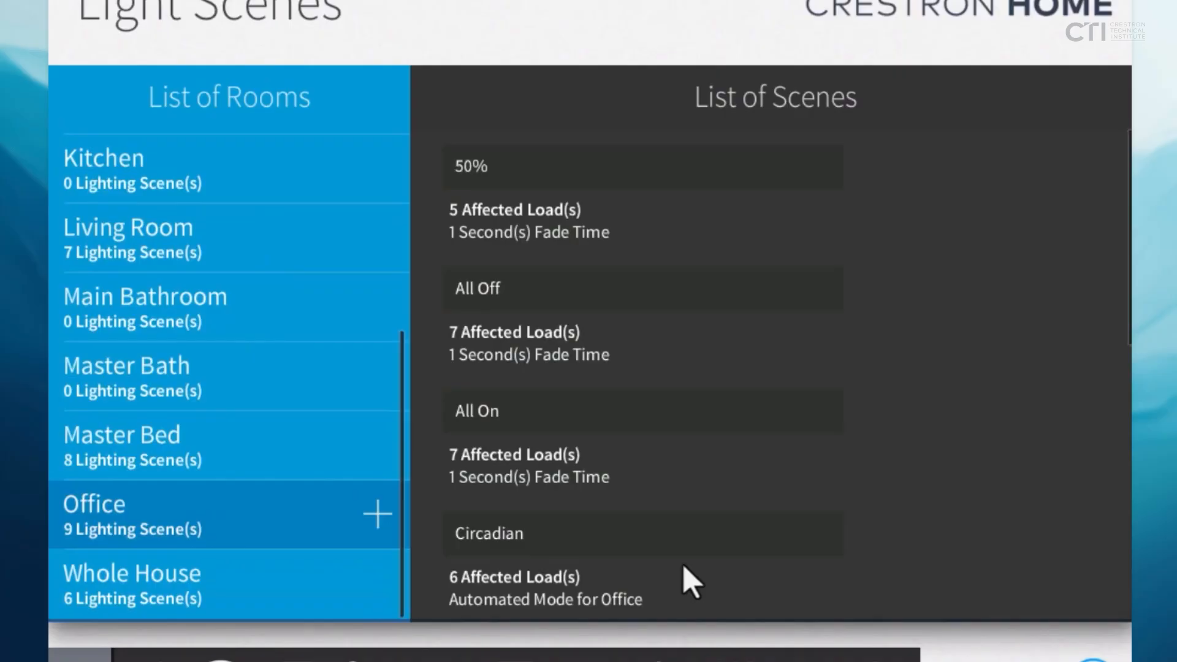
left_click_drag(683, 565, 717, 215)
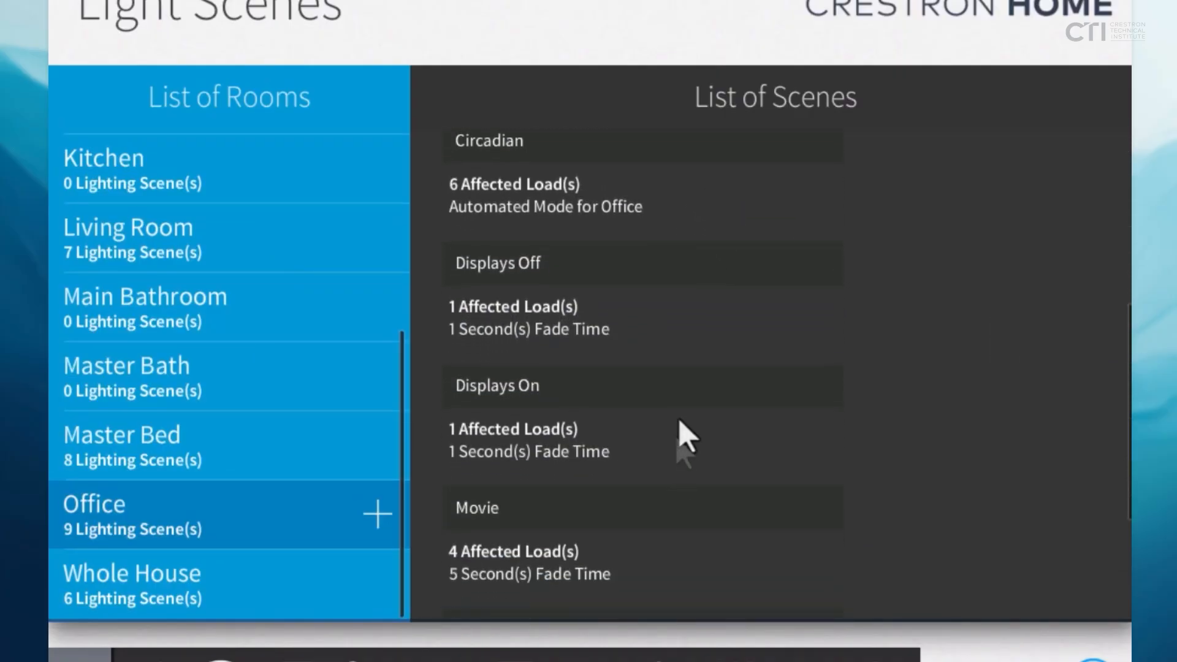
left_click_drag(668, 544, 689, 317)
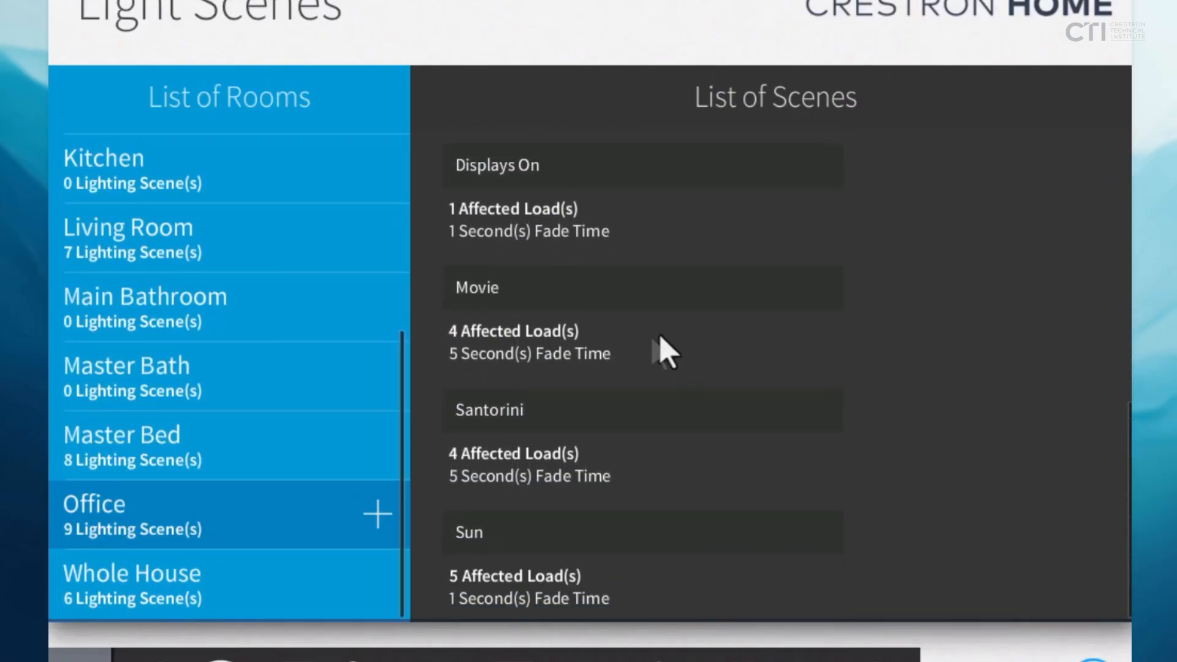
Add the Office Lamp T1 and Office Lamp T2 loads to the Office's Movie scene, review the load levels and save the scene
left_click(555, 340)
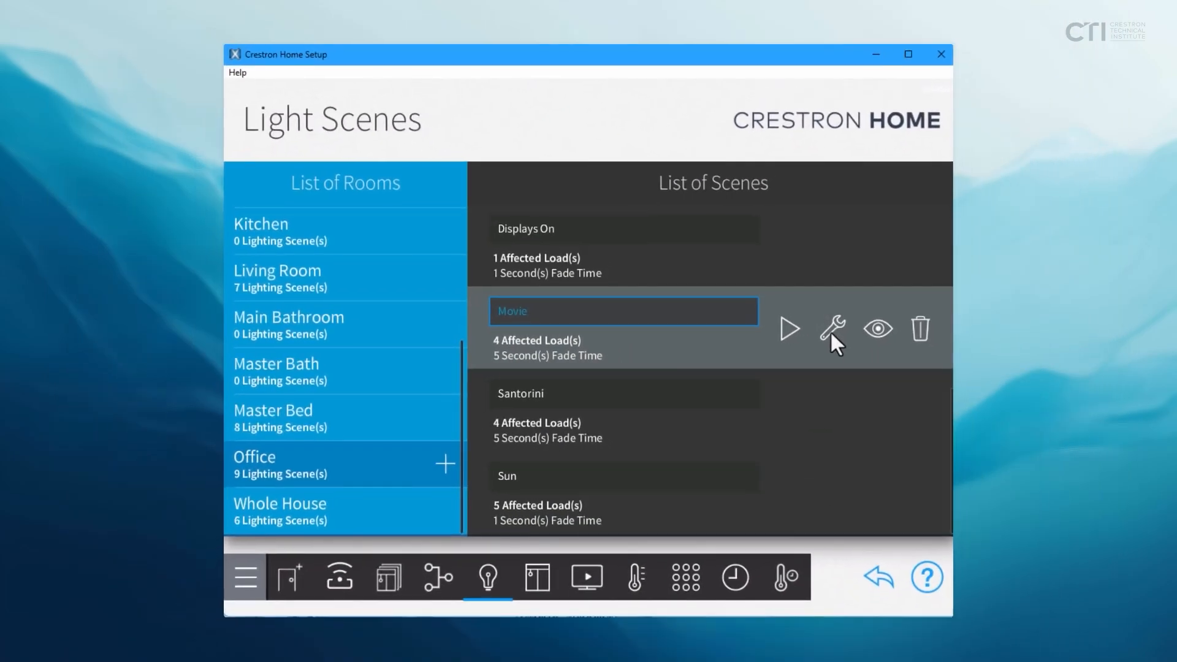
left_click(950, 319)
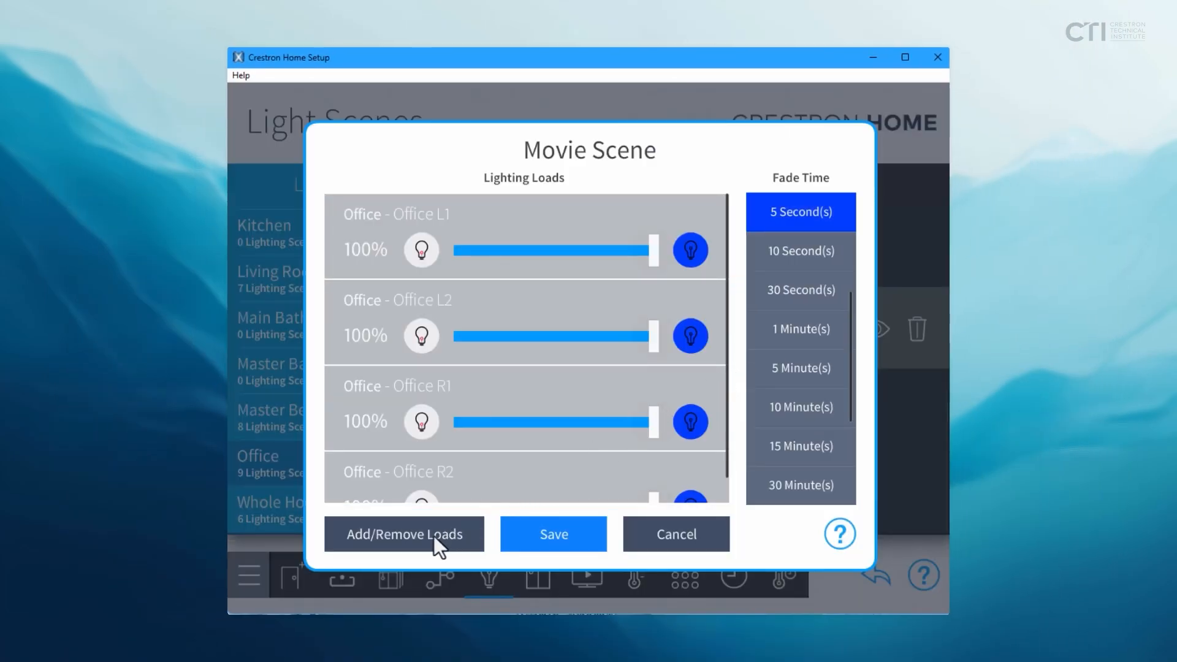
left_click(432, 537)
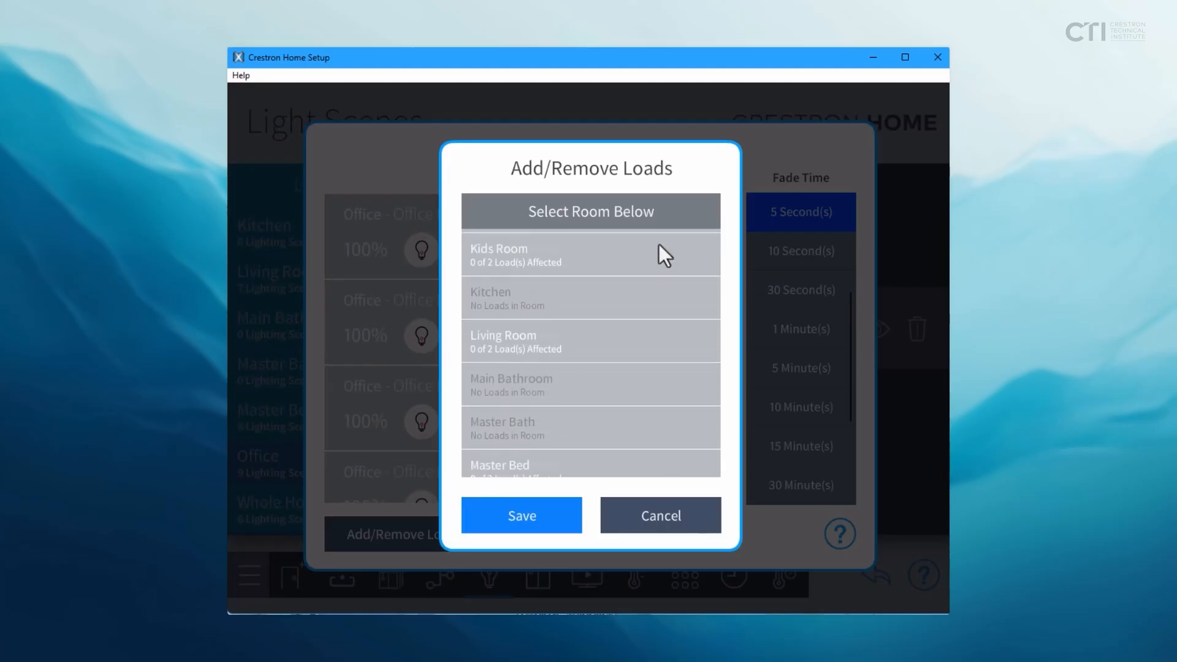
scroll(650, 332, "down", 3)
left_click(557, 420)
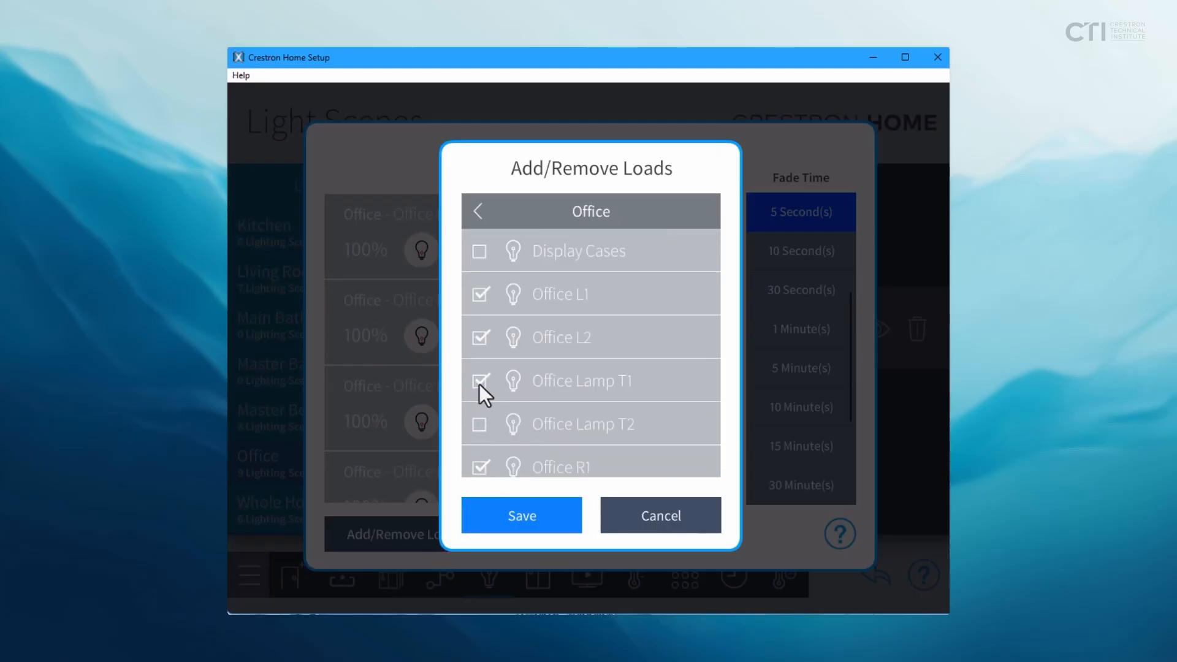
left_click(541, 516)
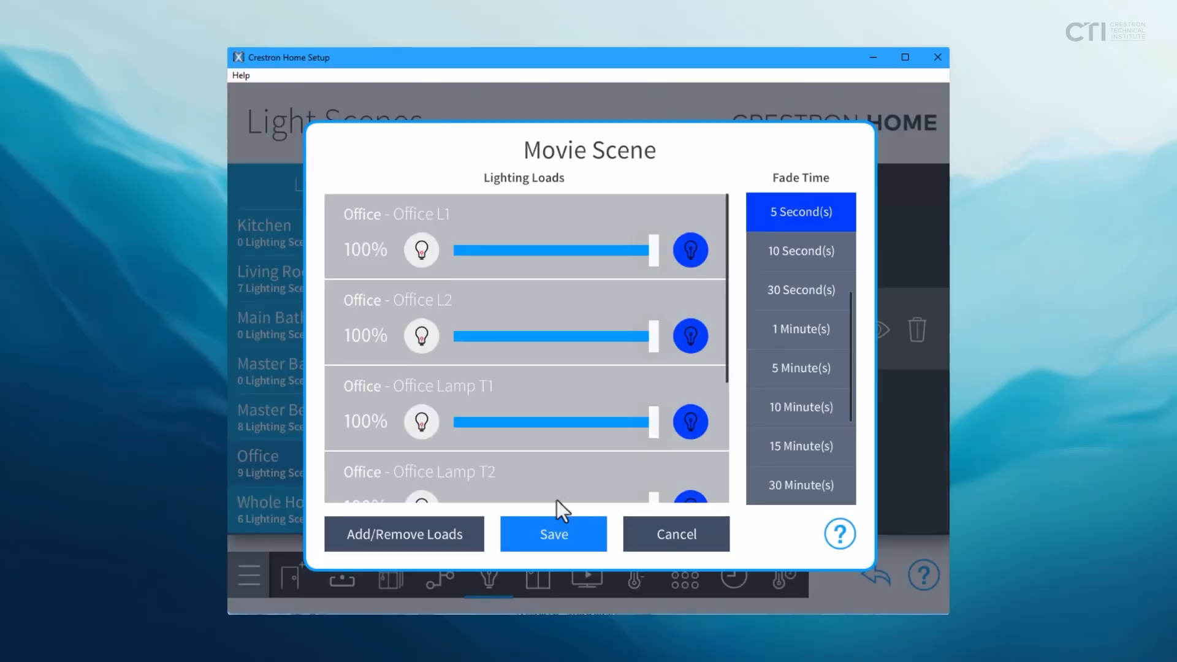
left_click_drag(609, 470, 634, 301)
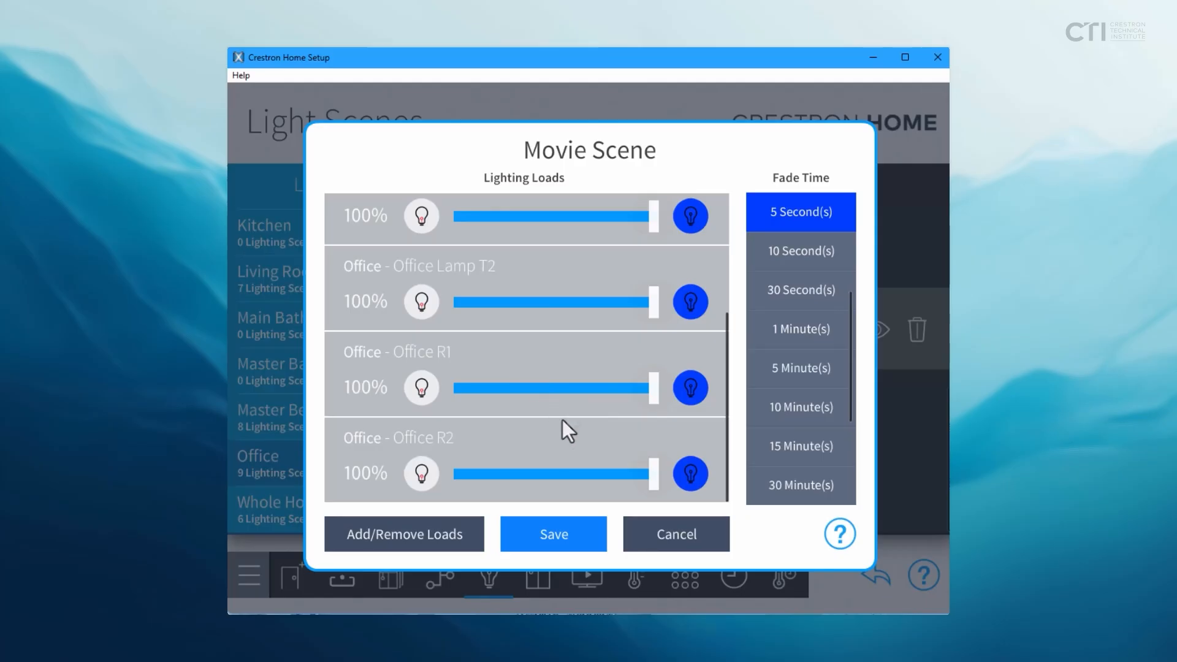
left_click_drag(569, 431, 570, 481)
left_click(566, 536)
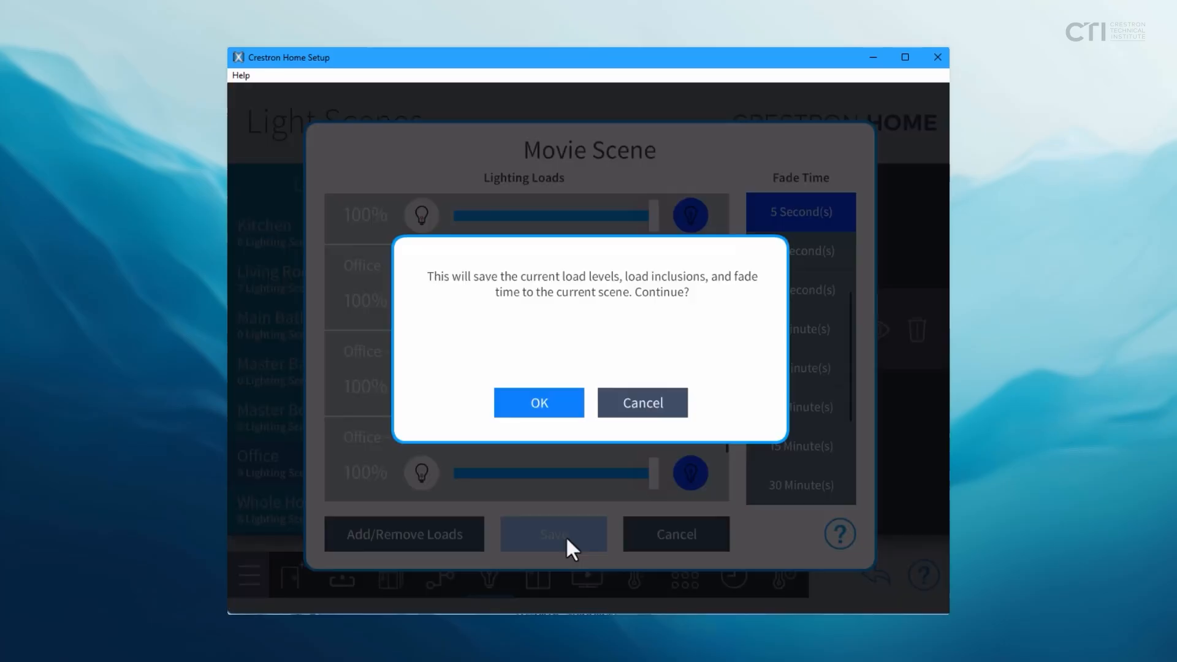
left_click(577, 412)
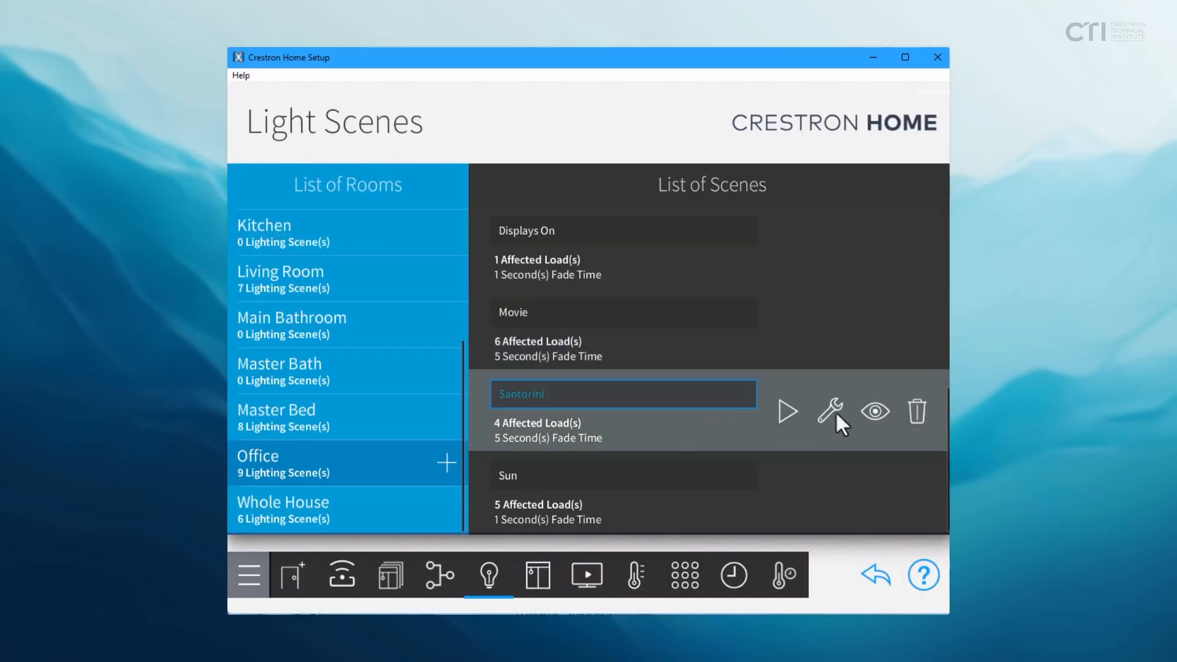
Include Office Lamp T1 and Office Lamp T2 among the loads of the Office's Santorini scene and save the scene
left_click(832, 412)
left_click(411, 532)
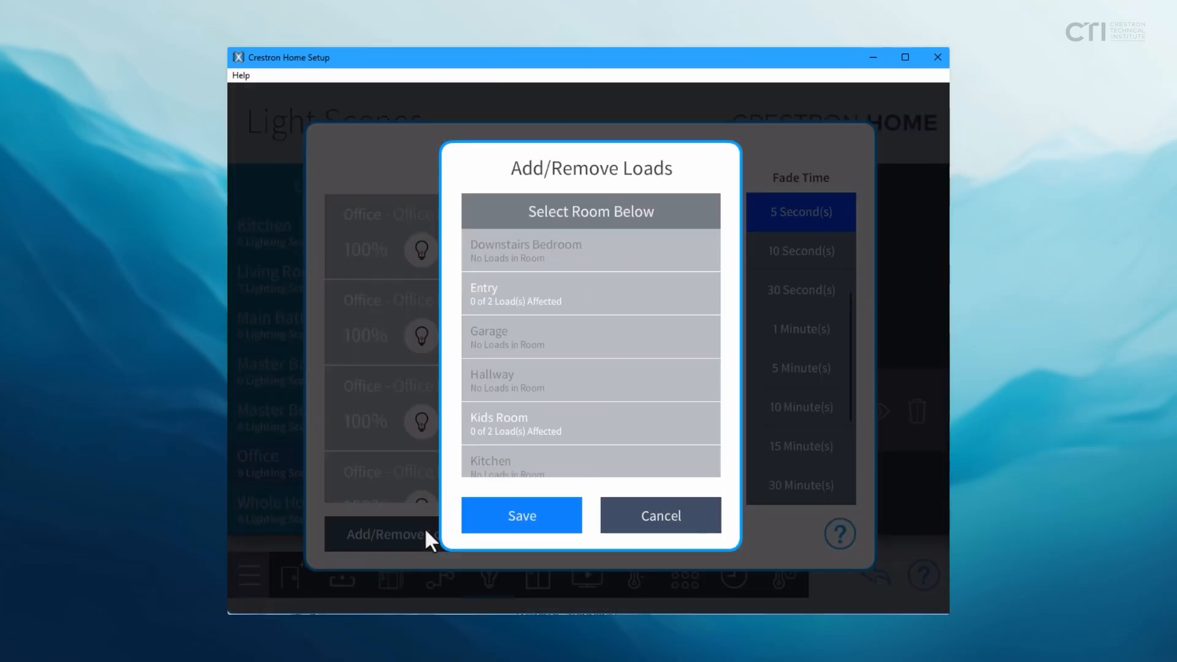
left_click_drag(612, 469, 606, 303)
left_click(583, 422)
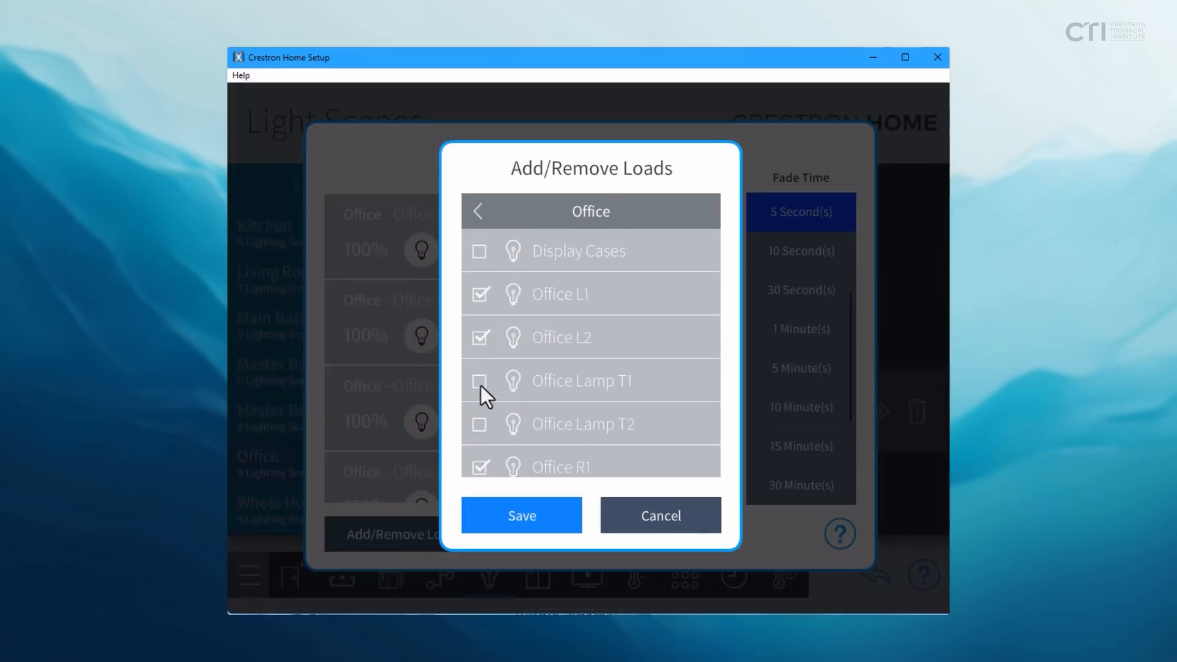
left_click(480, 425)
left_click(525, 520)
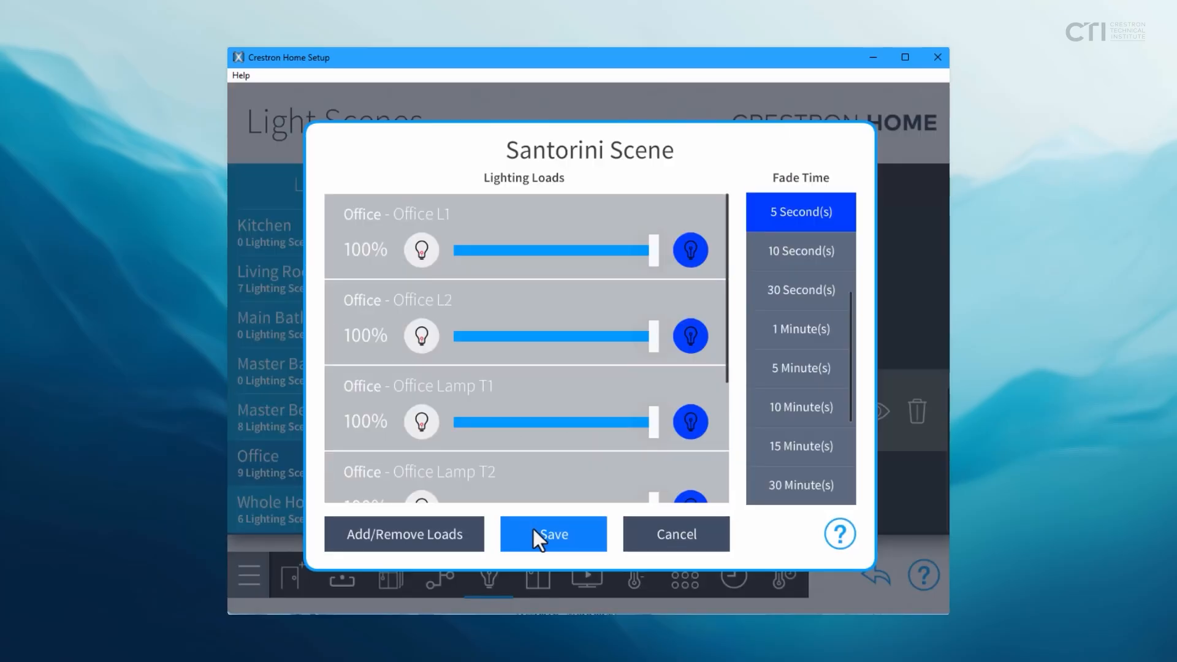
left_click(535, 531)
left_click(564, 404)
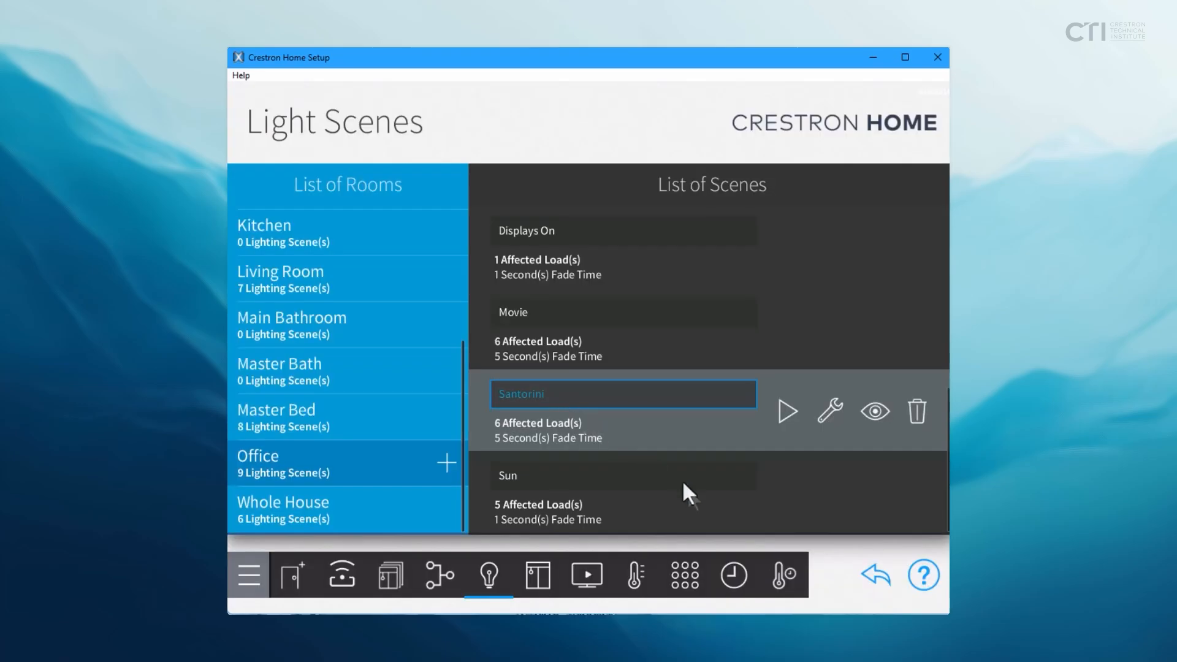
Add Office Lamp T1 and Office Lamp T2 to the lighting loads of the Office's Sun scene and save it
left_click(700, 489)
scroll(572, 413, "down", 3)
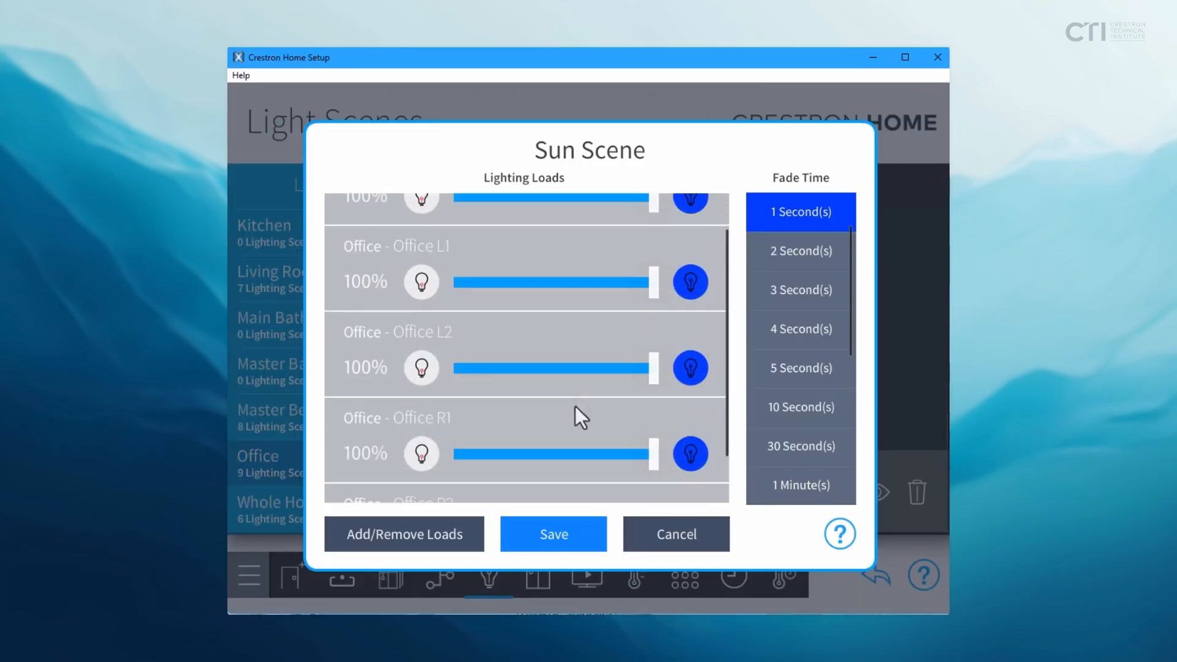
left_click(424, 534)
scroll(555, 474, "down", 5)
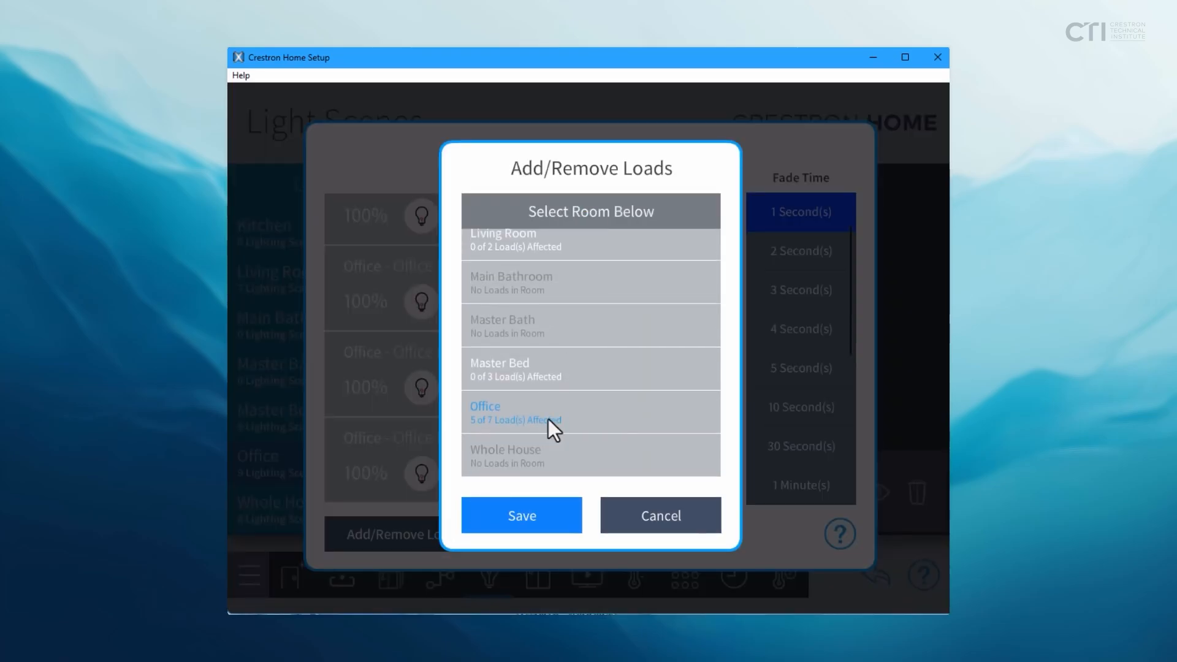
left_click(550, 423)
left_click(513, 509)
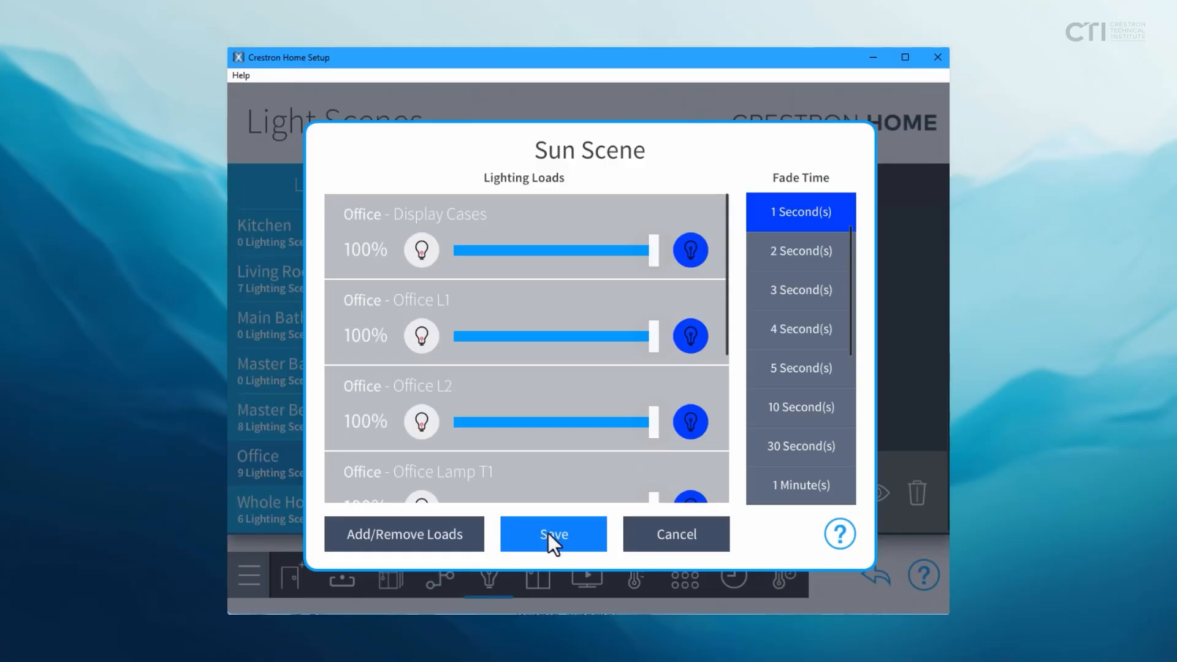
left_click(548, 532)
left_click(573, 406)
left_click(575, 400)
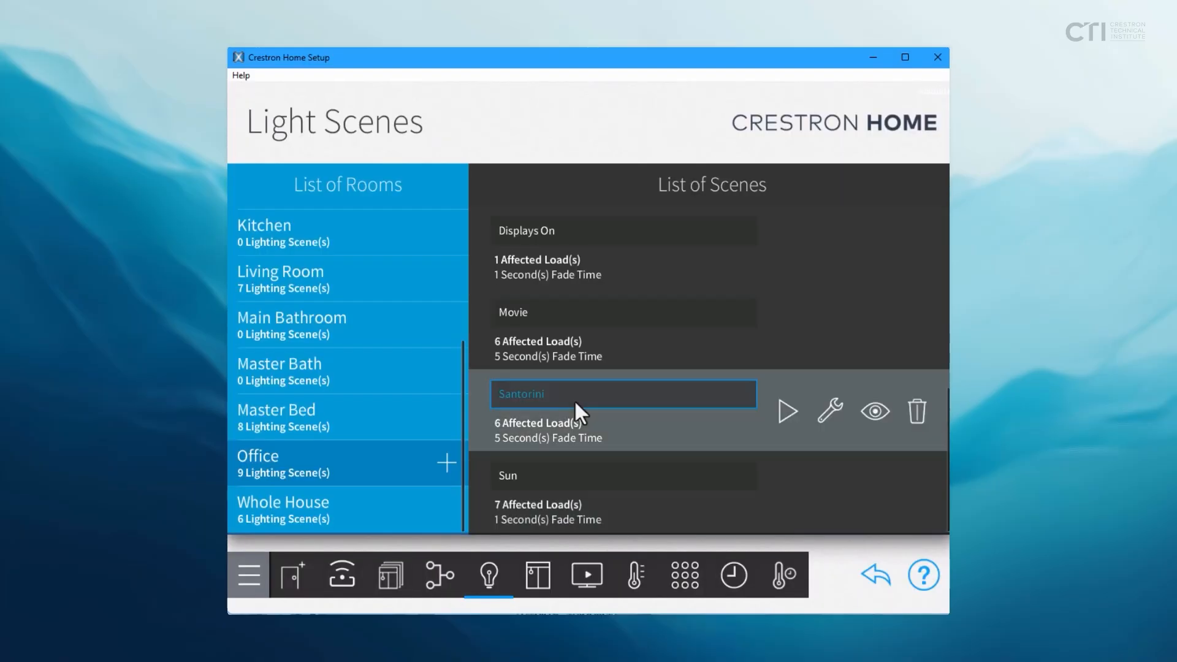